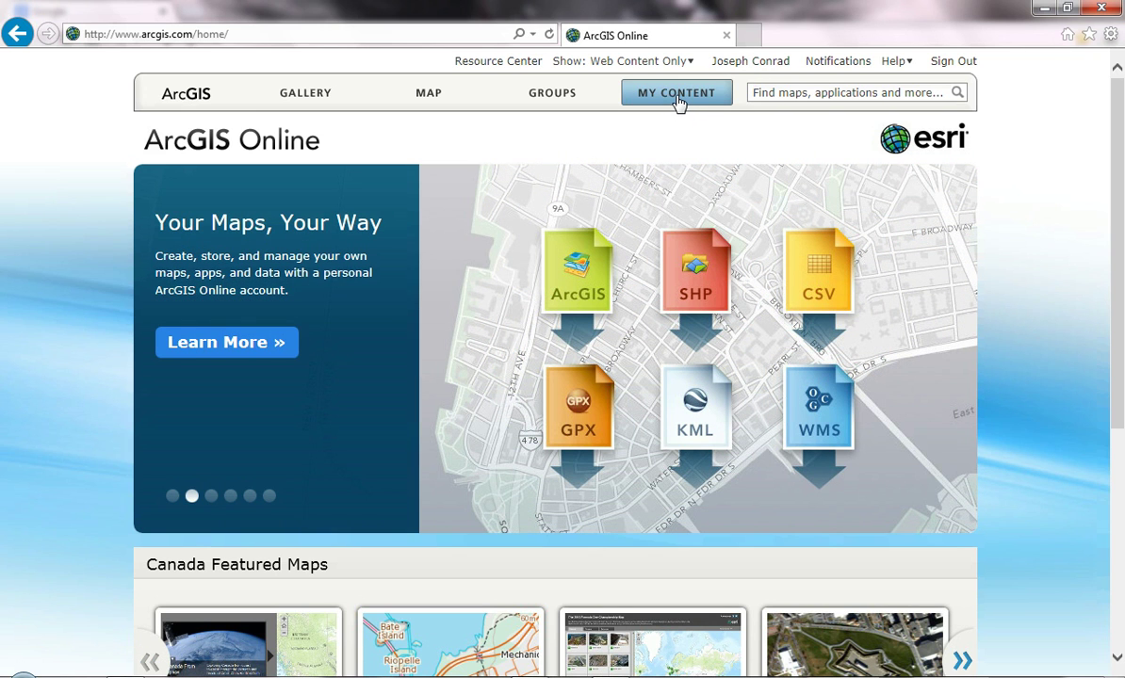
Step: Open the Validation Map for ONS web map from the account's own content in the ArcGIS.com map viewer
{"action": "left_click", "coordinate": [678, 100]}
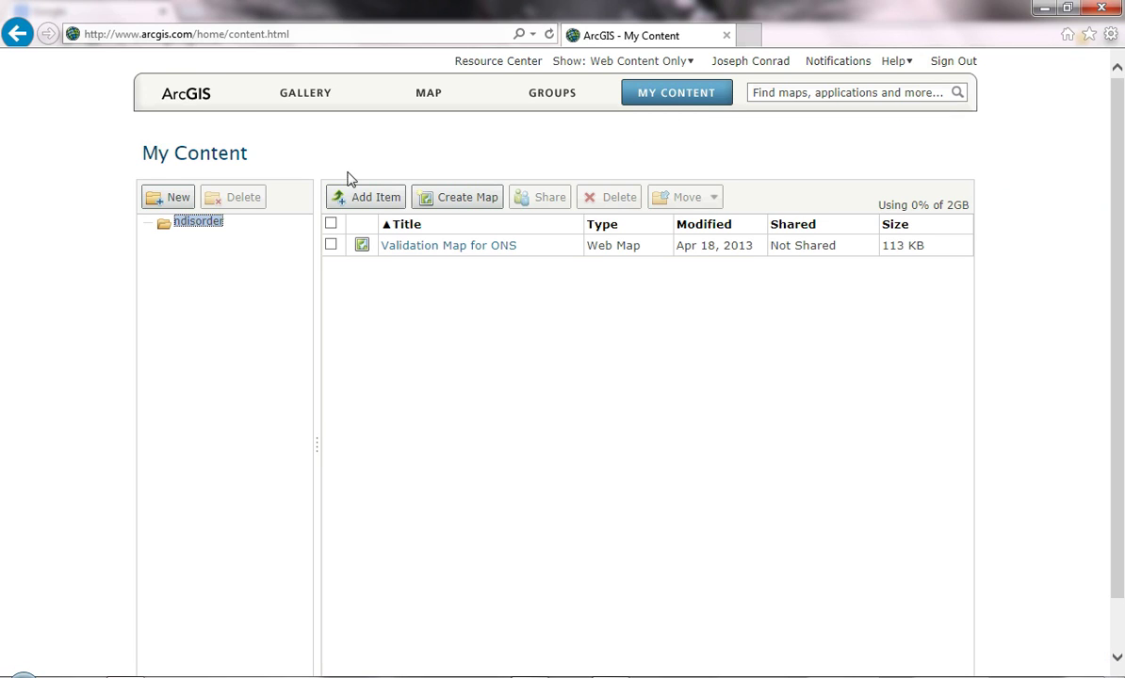
{"action": "left_click", "coordinate": [434, 252]}
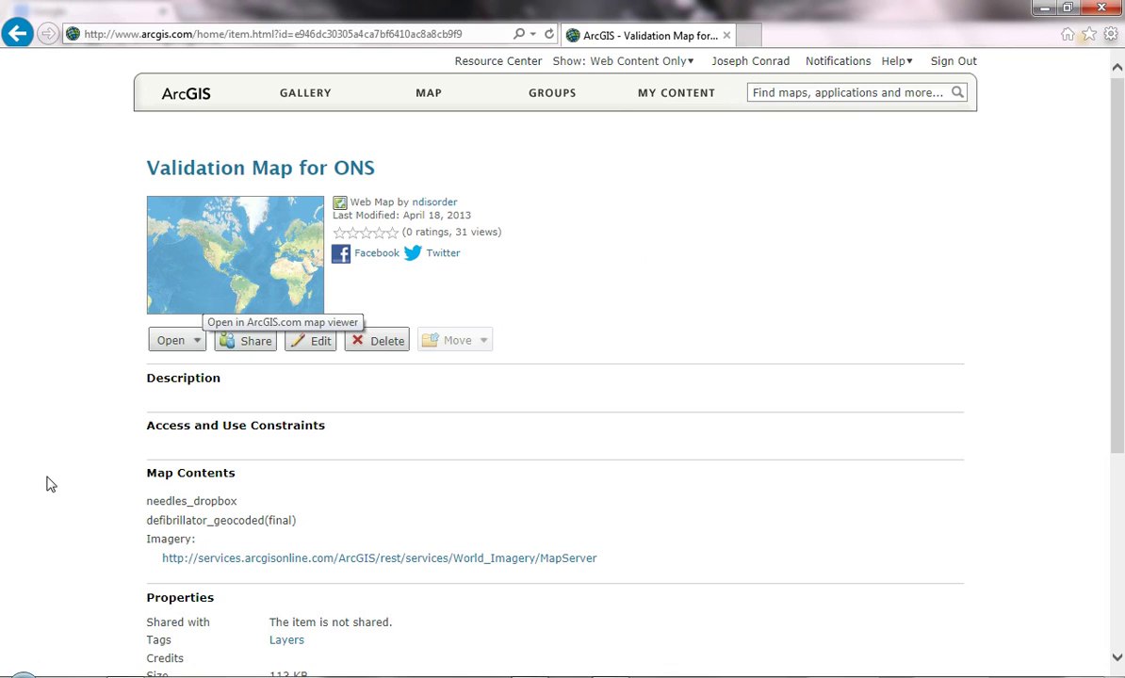
{"action": "left_click", "coordinate": [196, 343]}
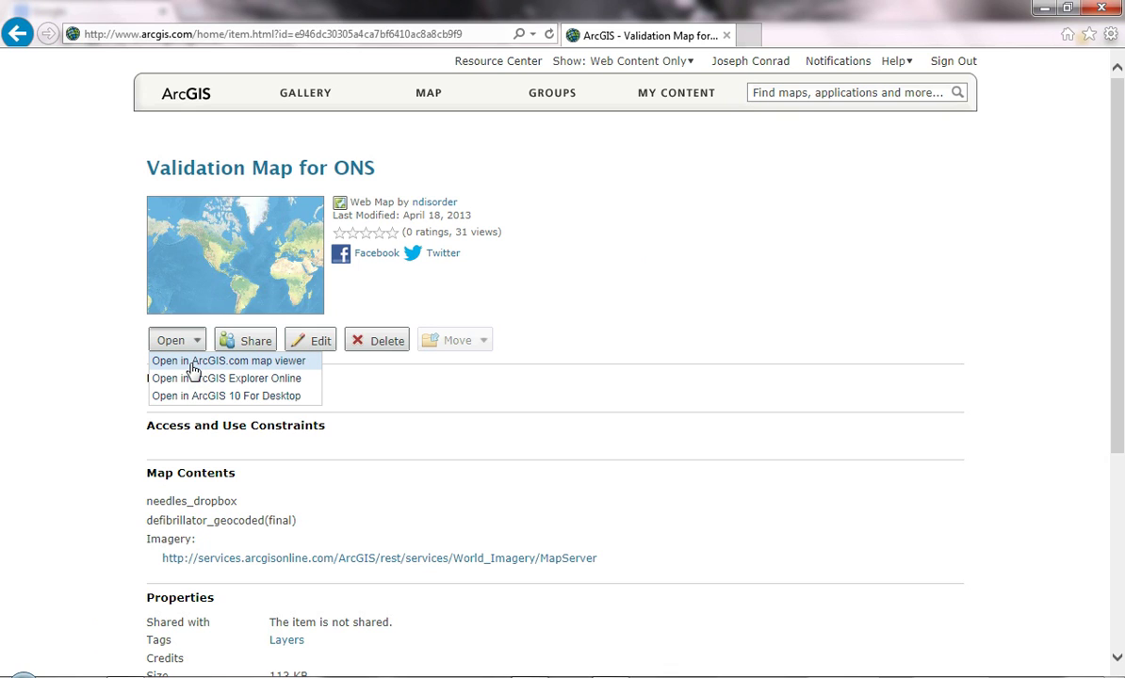
{"action": "left_click", "coordinate": [192, 363]}
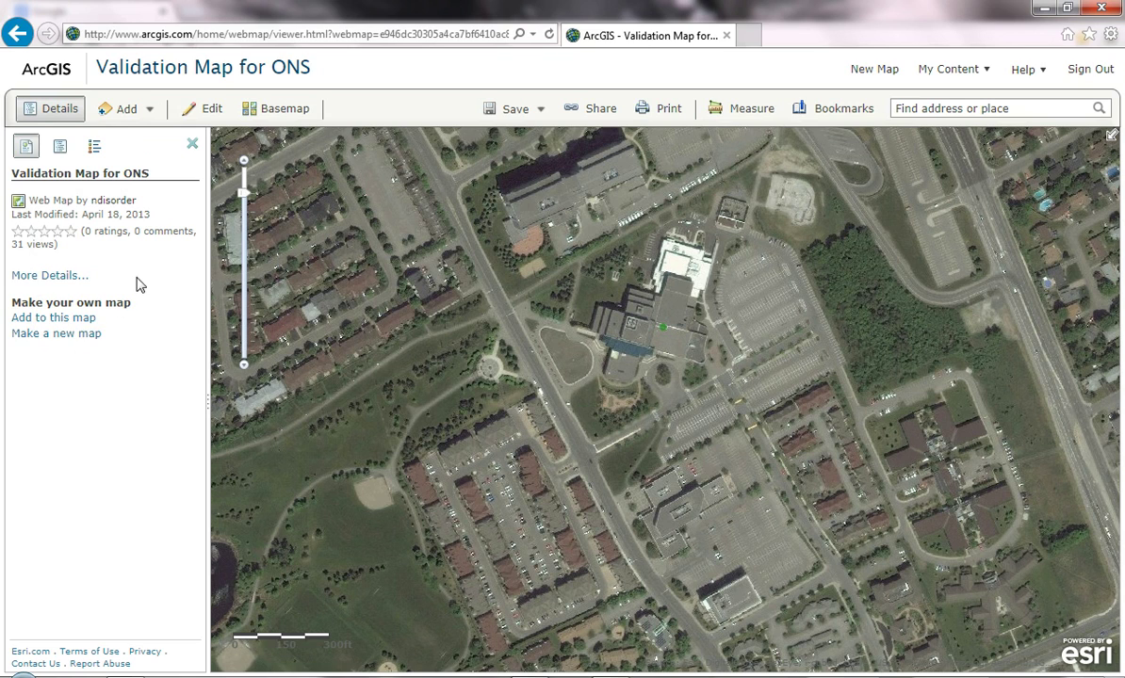
Step: Examine the map's legend and its list of content layers
{"action": "left_click", "coordinate": [62, 148]}
{"action": "left_click", "coordinate": [93, 148]}
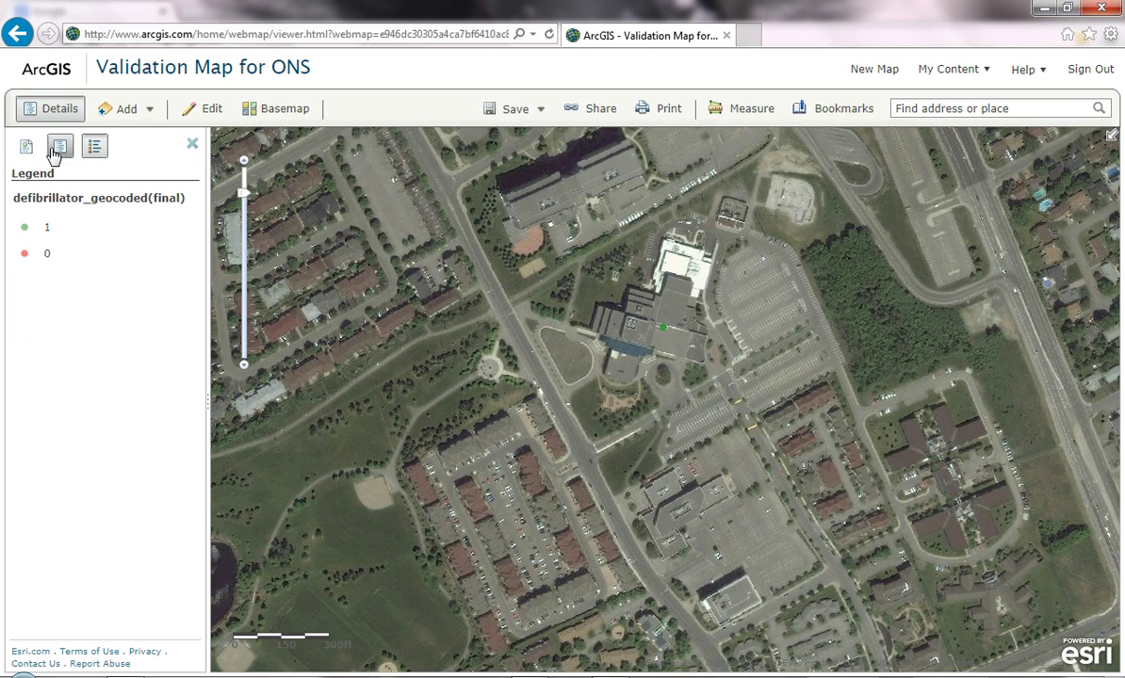
{"action": "left_click", "coordinate": [54, 153]}
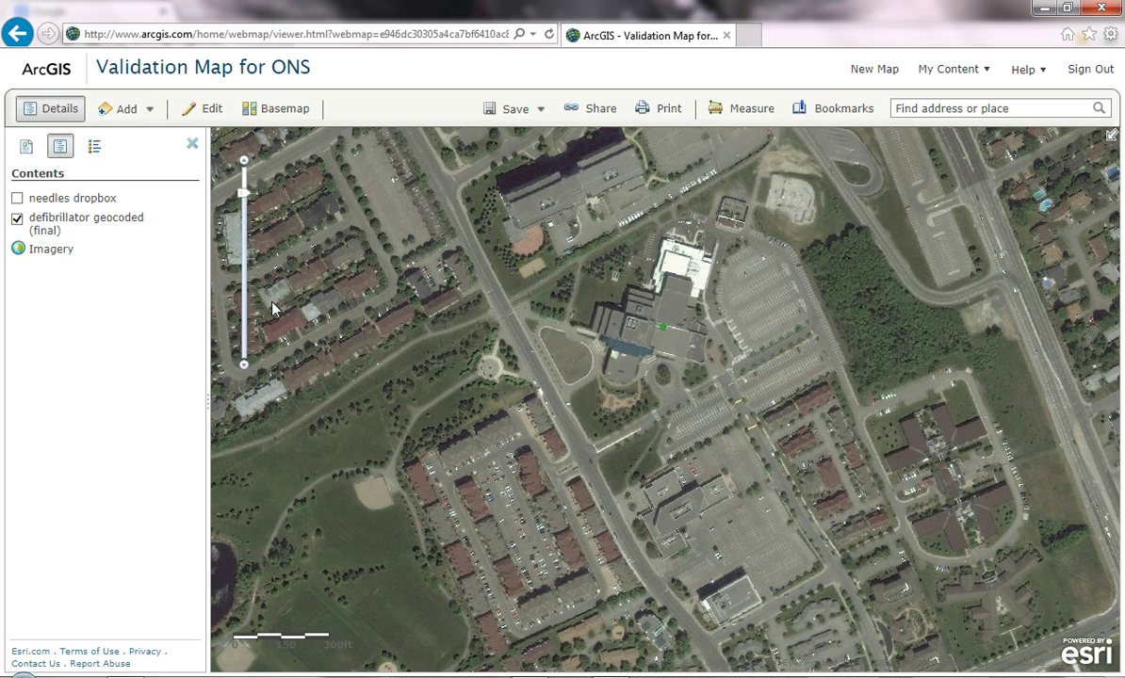
Step: Turn on the needles dropbox layer and zoom the map to it and to the defibrillator geocoded (final) layer
{"action": "left_click", "coordinate": [60, 144]}
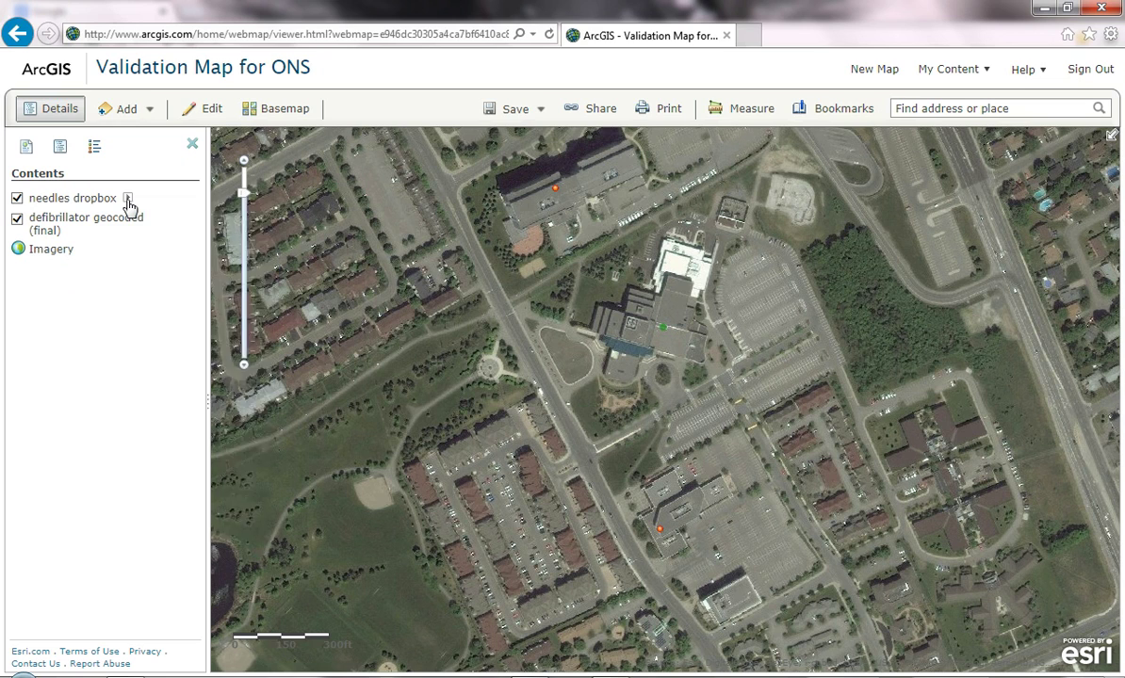
{"action": "left_click", "coordinate": [128, 200]}
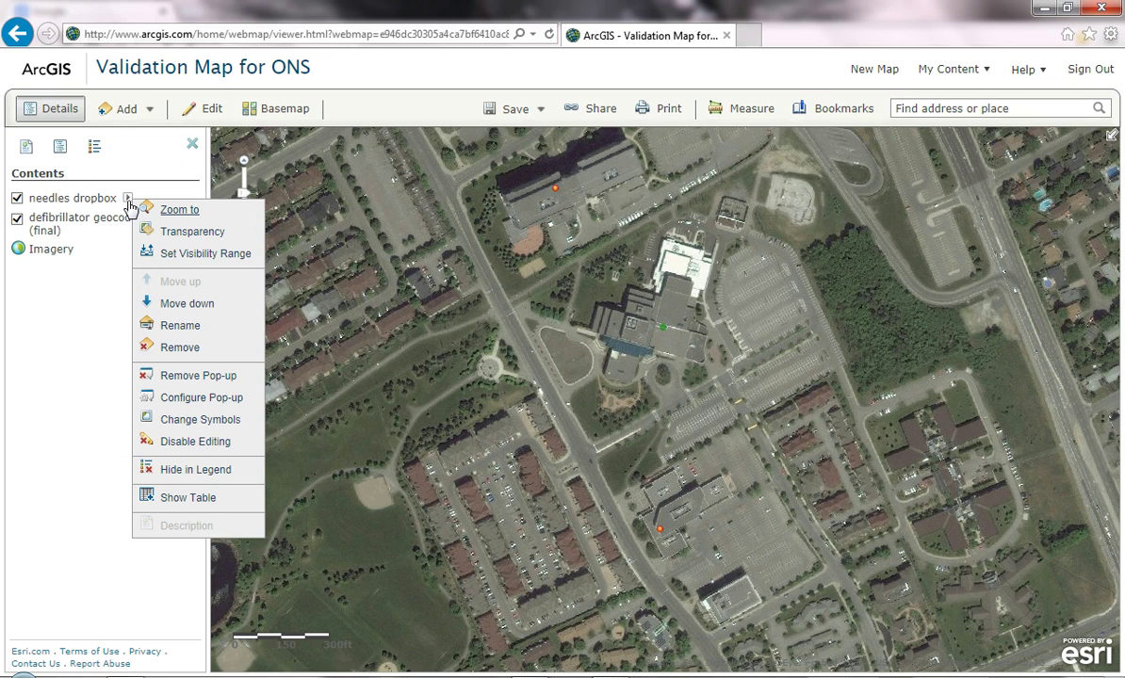
{"action": "left_click", "coordinate": [171, 211]}
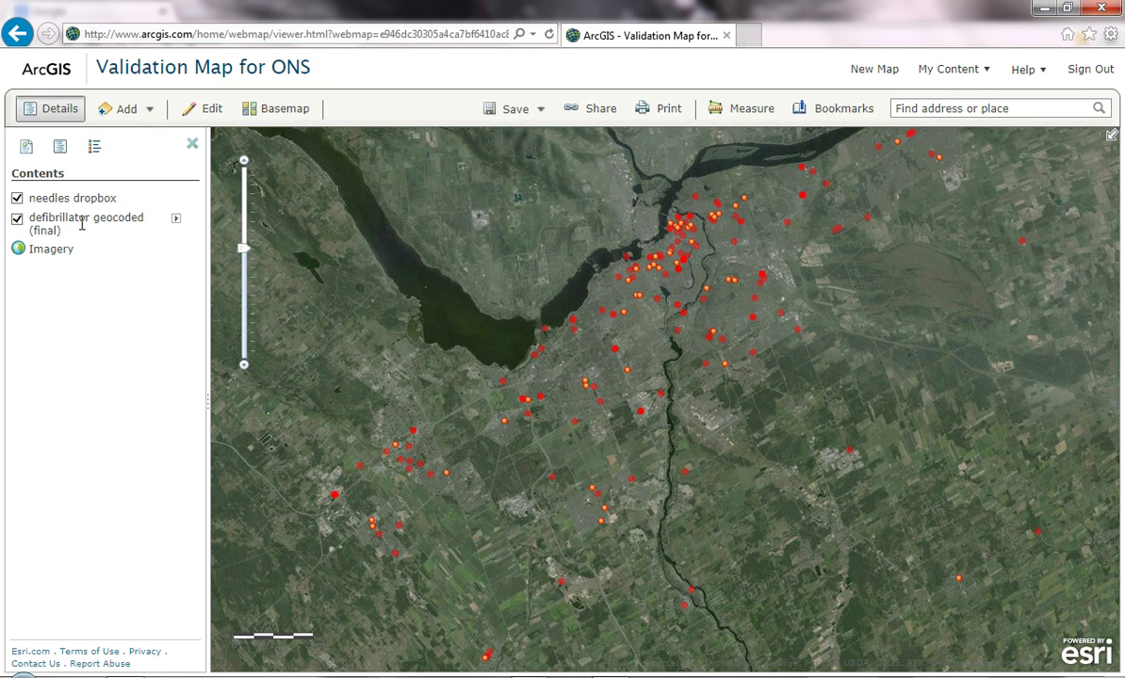
{"action": "left_click", "coordinate": [175, 223]}
{"action": "left_click", "coordinate": [203, 231]}
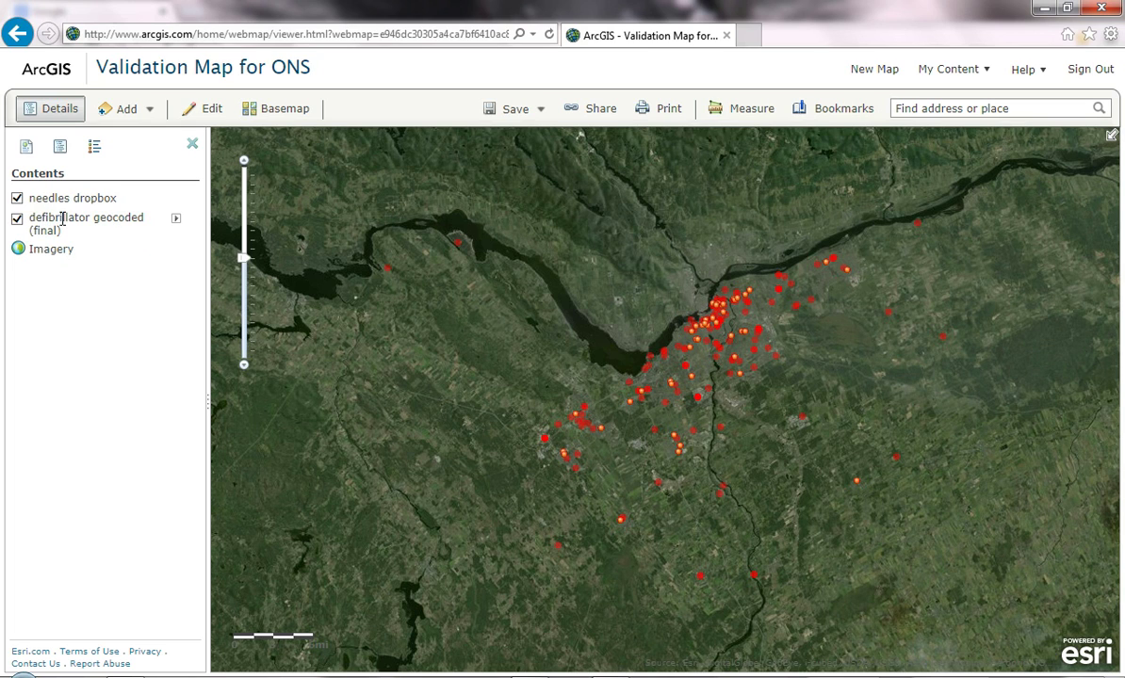
Step: Toggle the visibility of both point layers, leaving needles dropbox hidden and defibrillator geocoded (final) shown
{"action": "left_click", "coordinate": [17, 198]}
{"action": "left_click", "coordinate": [17, 219]}
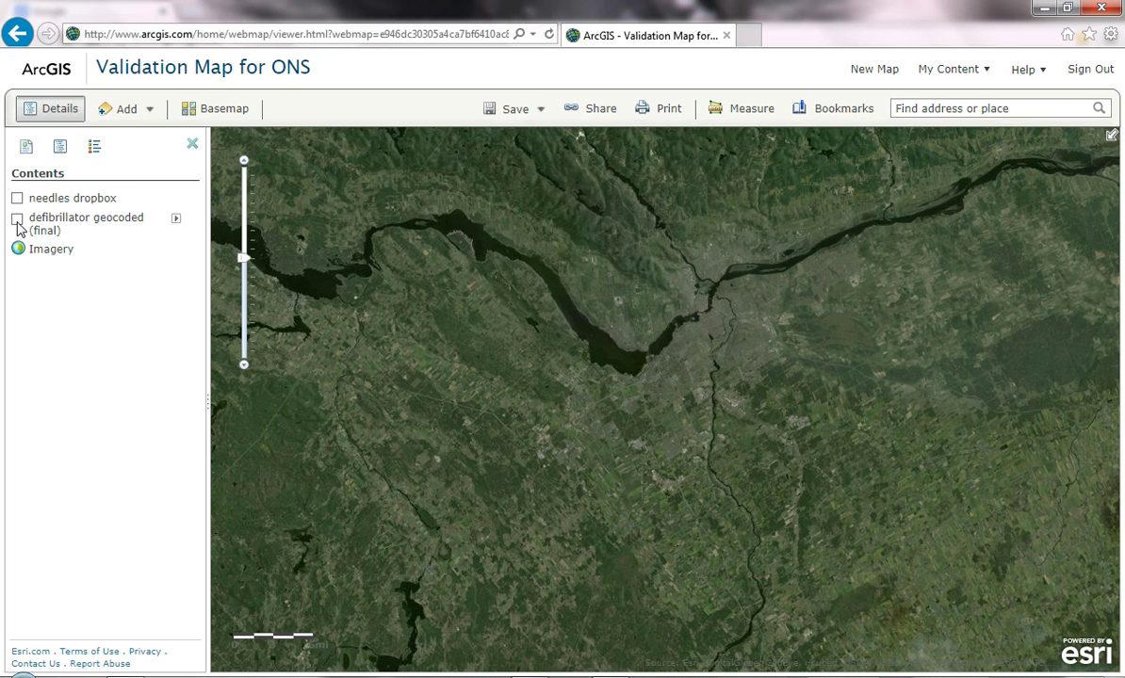
{"action": "left_click", "coordinate": [17, 223]}
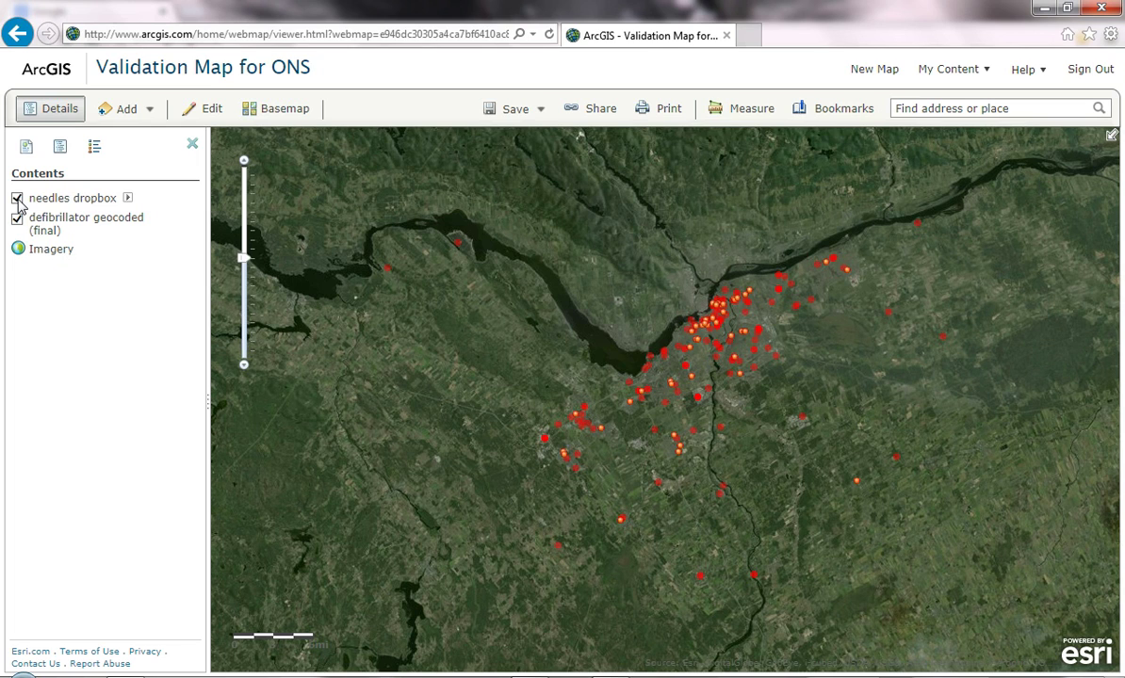
{"action": "left_click", "coordinate": [17, 199]}
{"action": "left_click", "coordinate": [17, 198]}
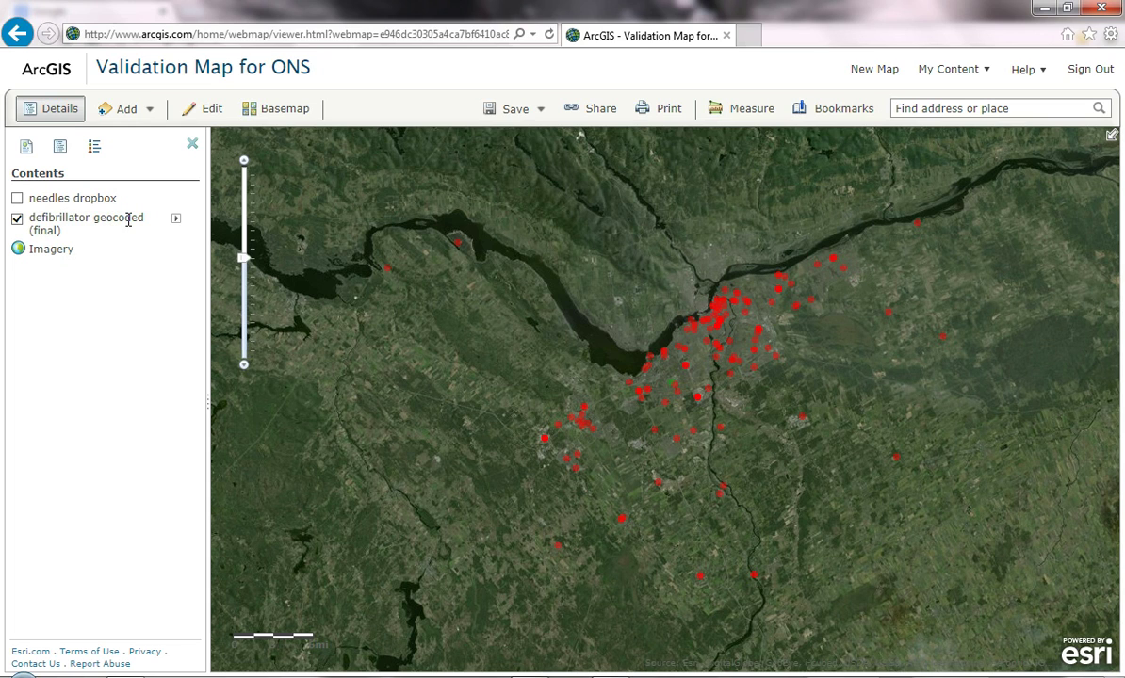
Step: Disable and re-enable editing on the defibrillator geocoded (final) layer
{"action": "left_click", "coordinate": [175, 220]}
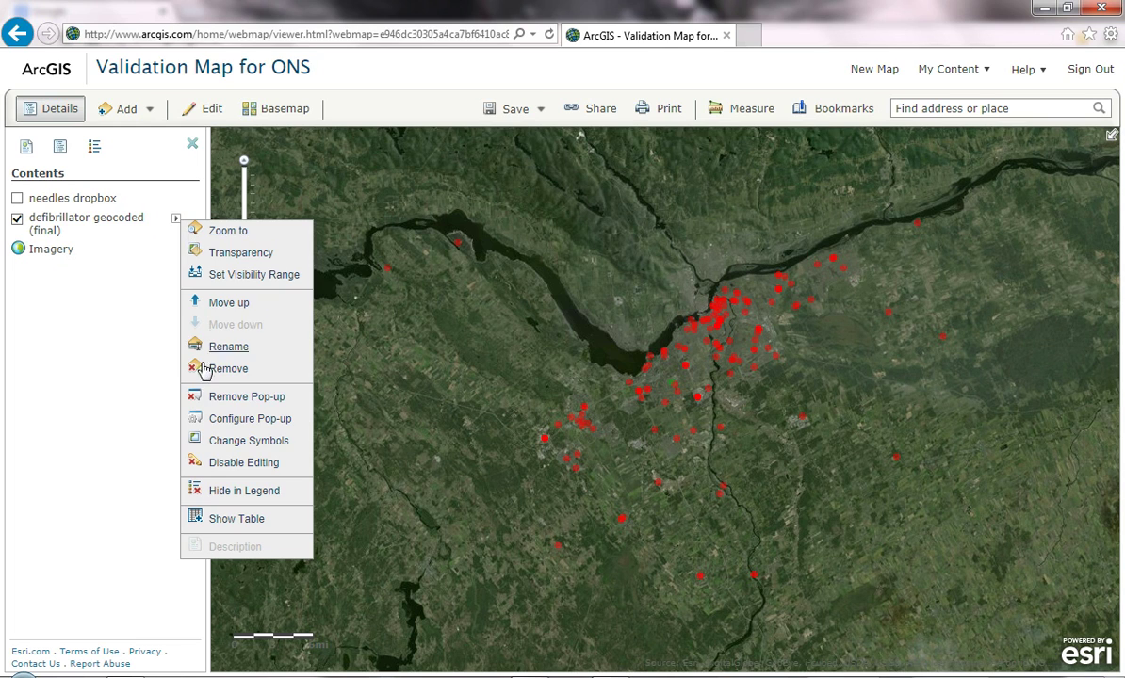
{"action": "left_click", "coordinate": [227, 459]}
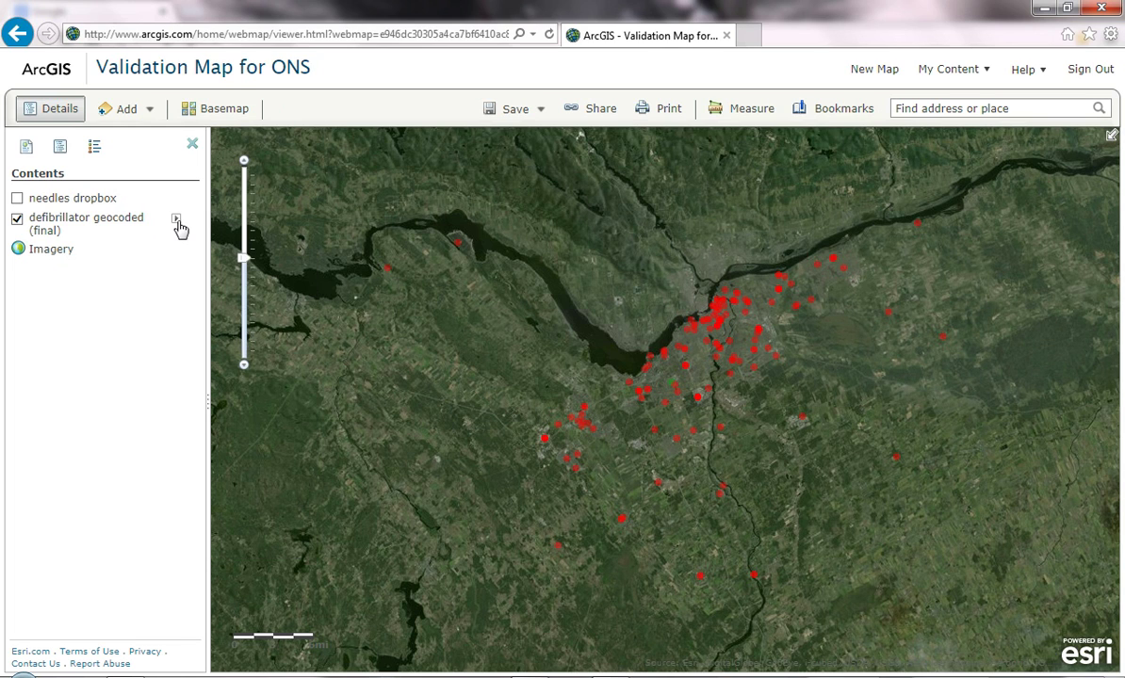
{"action": "left_click", "coordinate": [176, 221]}
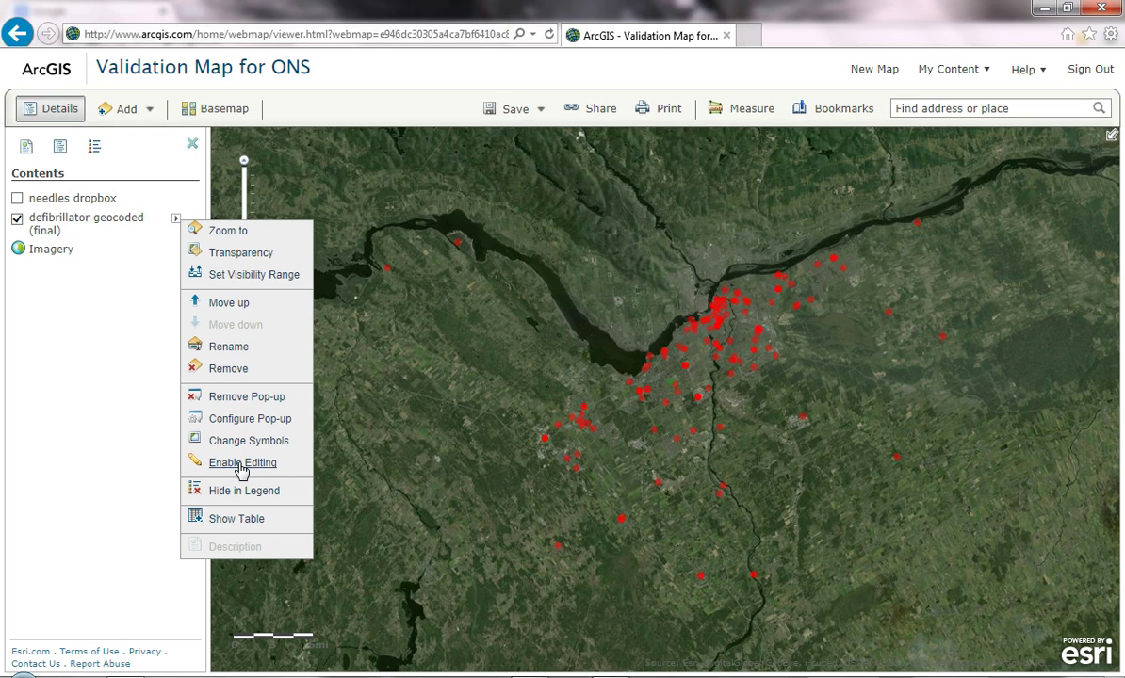
{"action": "left_click", "coordinate": [242, 464]}
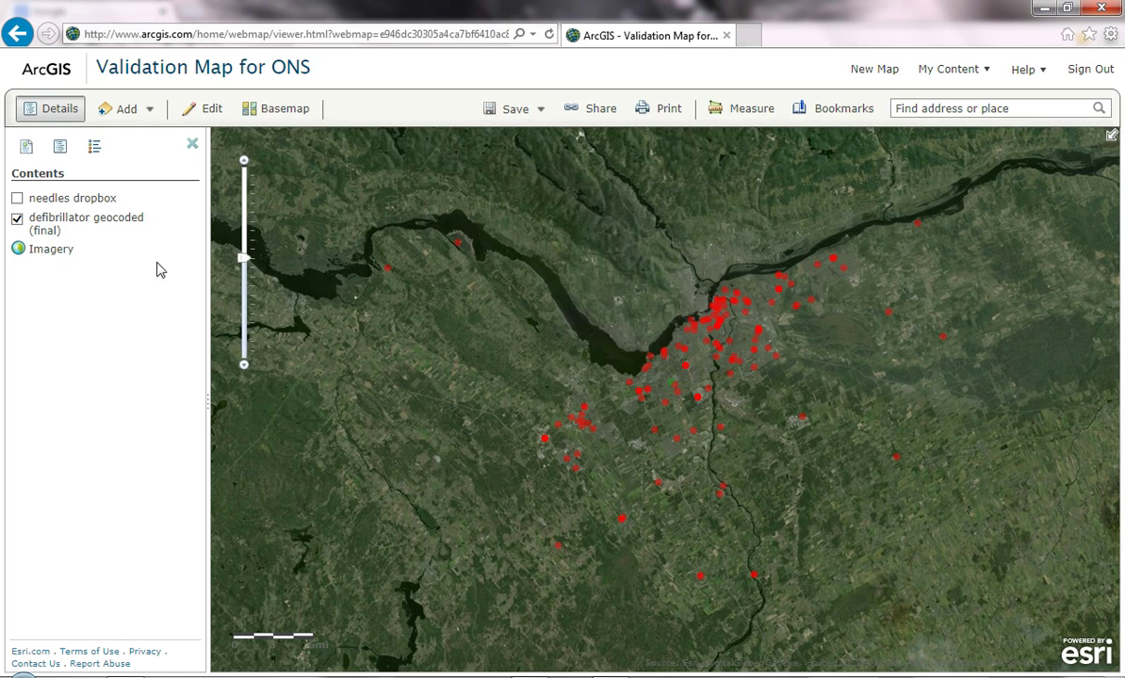
Step: Open the symbol settings of the defibrillator geocoded (final) layer and choose Unique Symbols based on the Valid field
{"action": "left_click", "coordinate": [175, 221]}
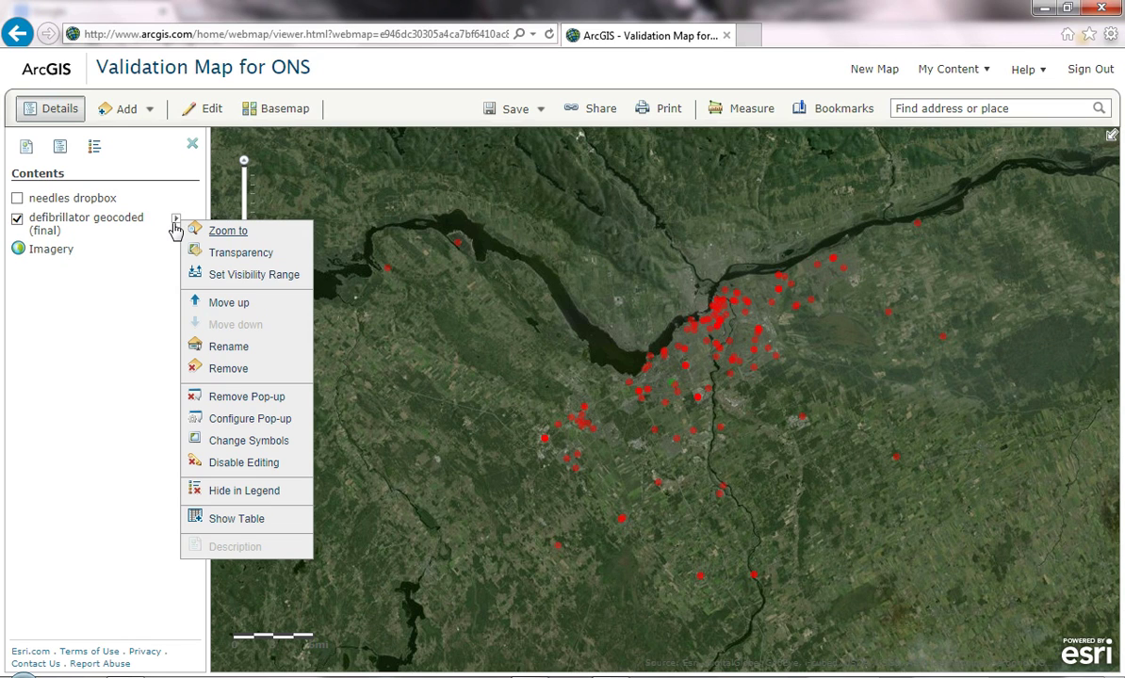
{"action": "left_click", "coordinate": [227, 450]}
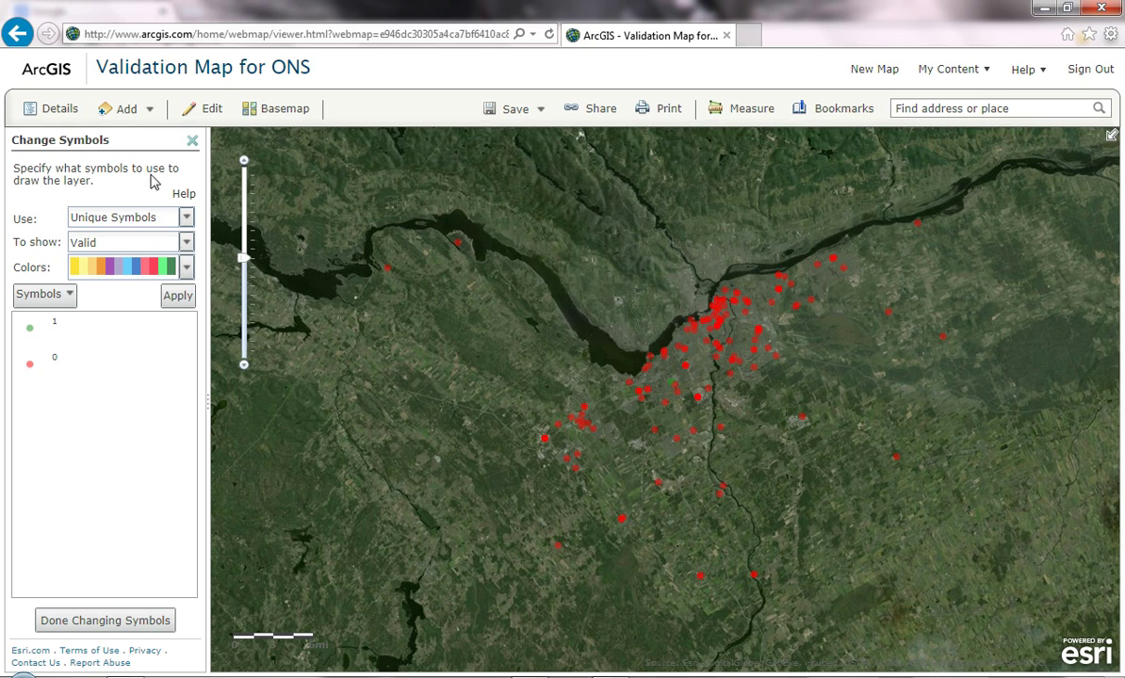
{"action": "left_click", "coordinate": [187, 219]}
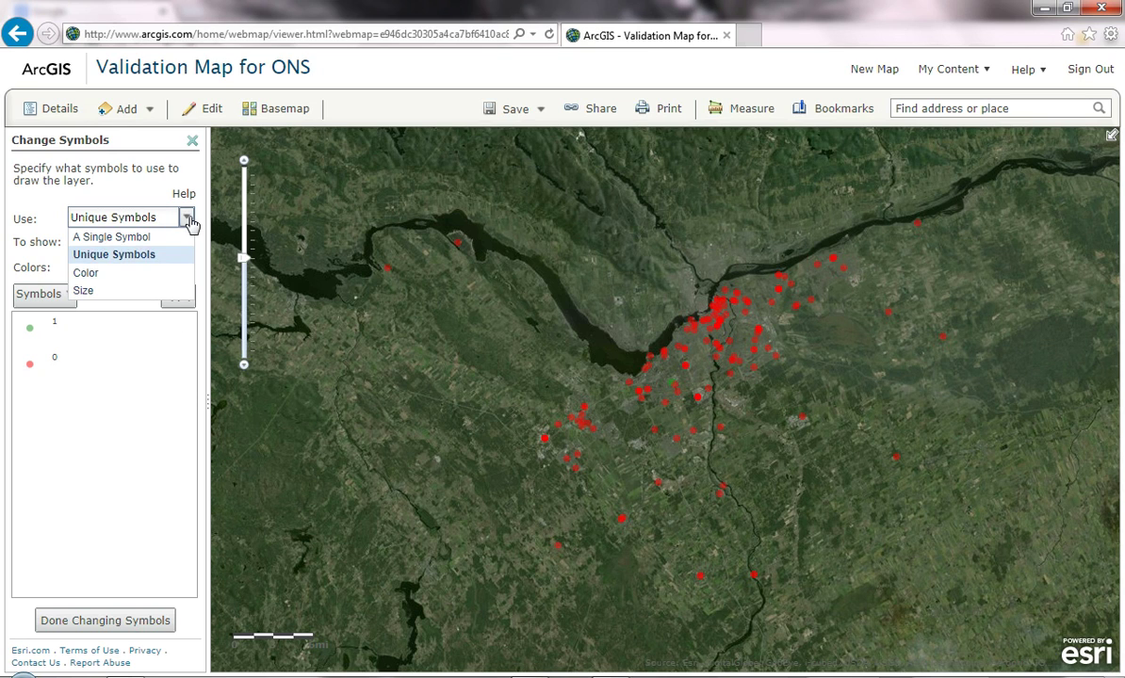
{"action": "left_click", "coordinate": [131, 254]}
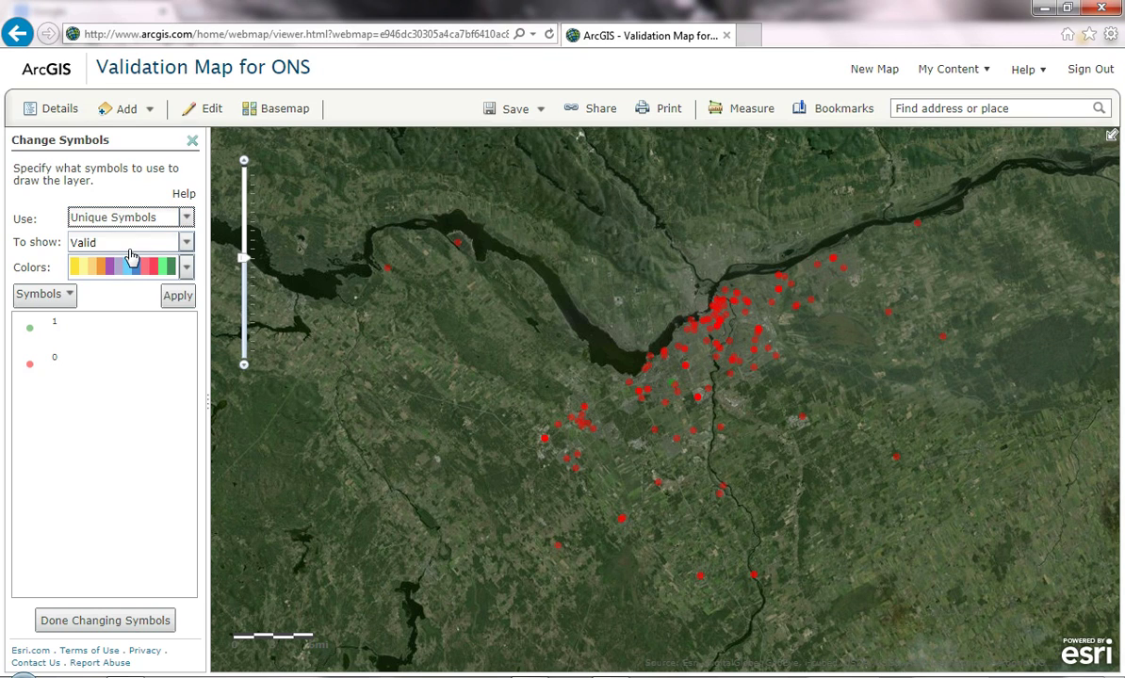
{"action": "left_click", "coordinate": [185, 244]}
{"action": "left_click_drag", "start_coordinate": [187, 336], "coordinate": [189, 350]}
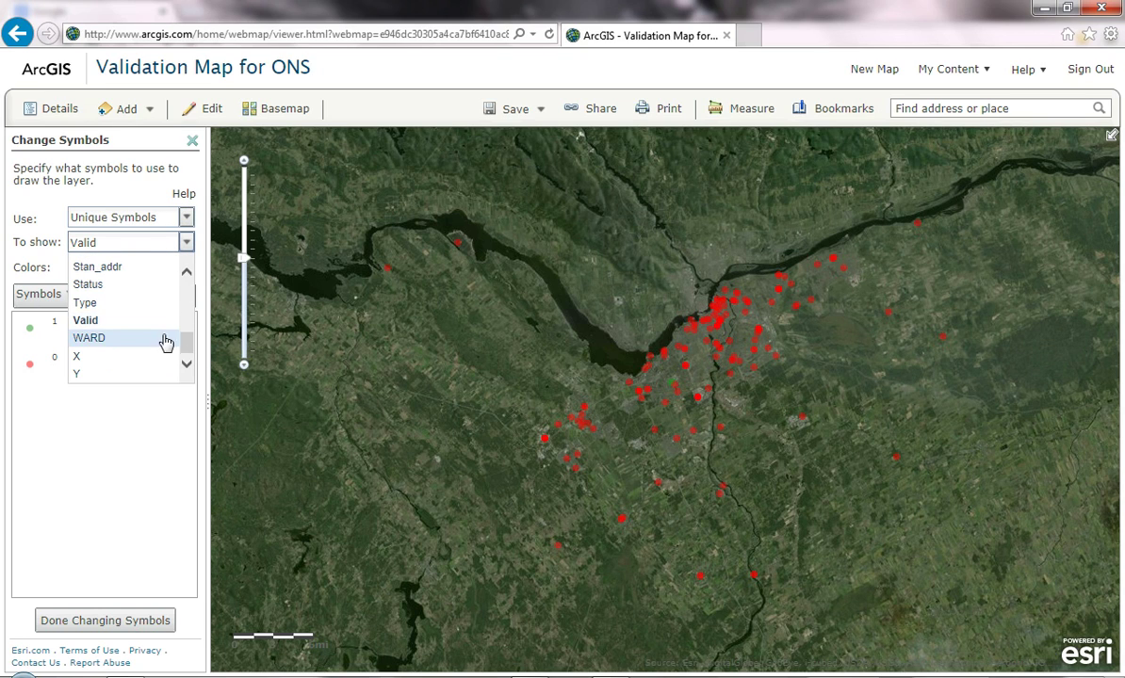
{"action": "left_click", "coordinate": [111, 321]}
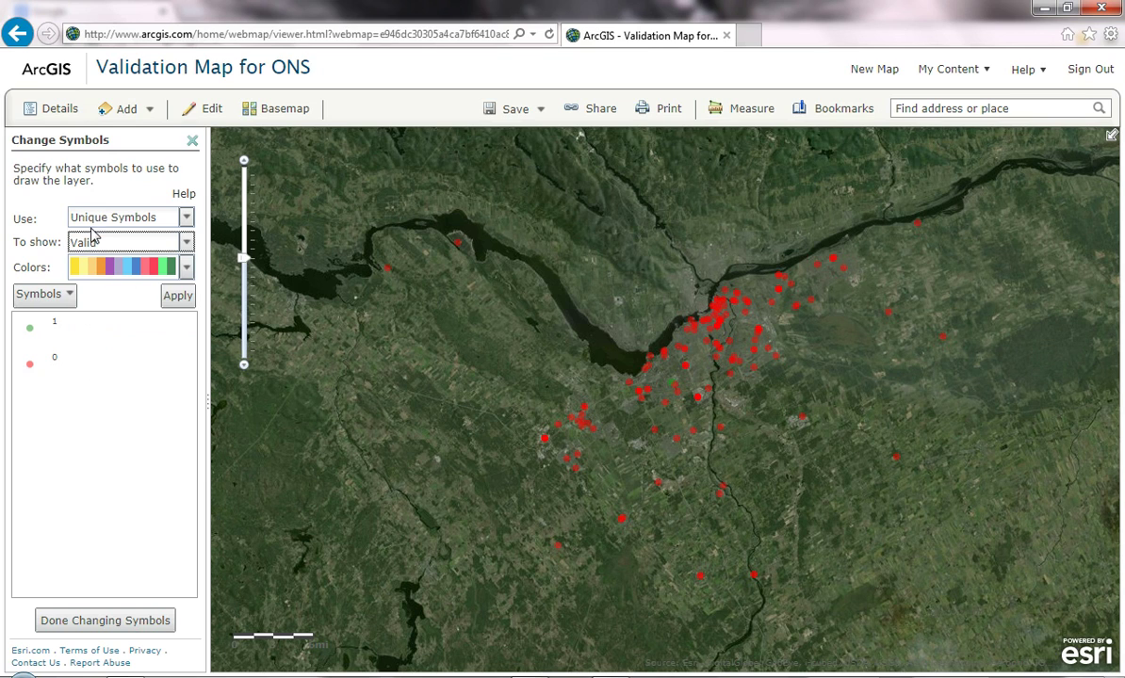
{"action": "left_click", "coordinate": [111, 267]}
{"action": "left_click", "coordinate": [110, 264]}
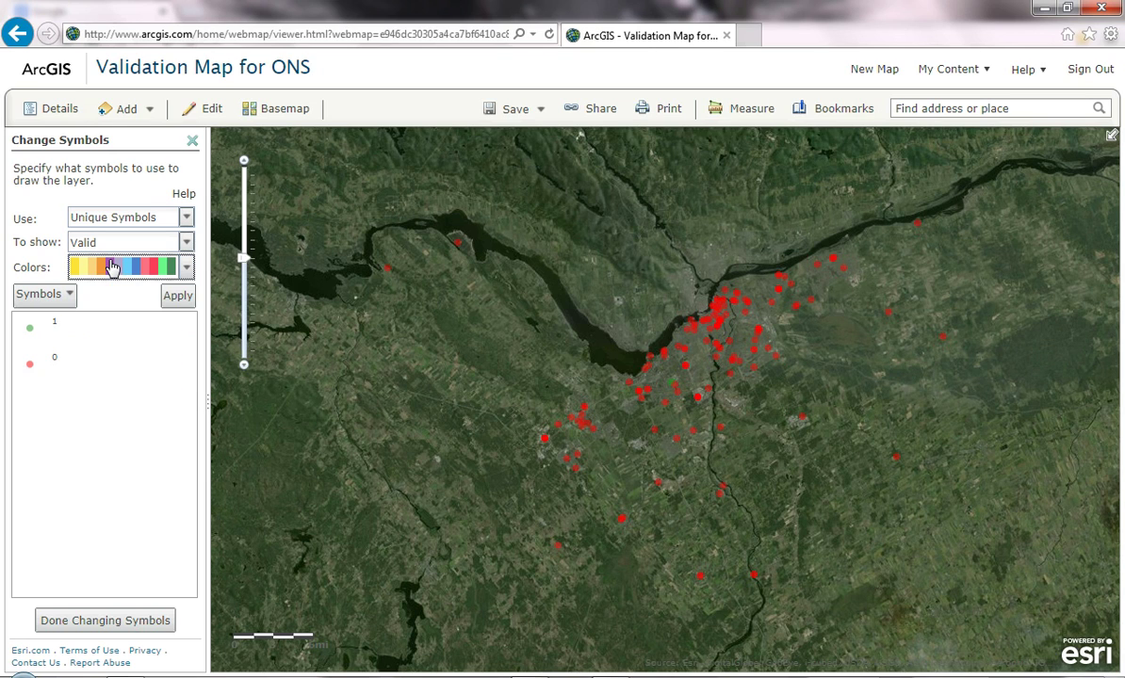
Step: Change the symbol of the class labelled 1 to the red-orange sphere from the Basic symbol set
{"action": "left_click", "coordinate": [30, 332]}
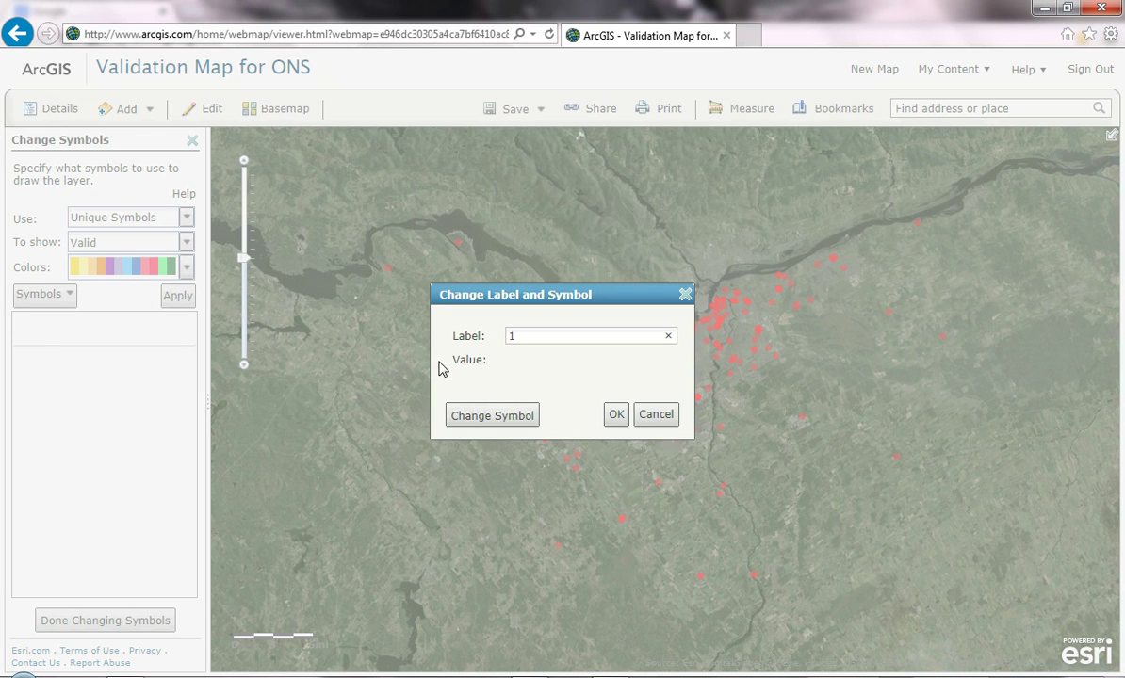
{"action": "left_click", "coordinate": [482, 416]}
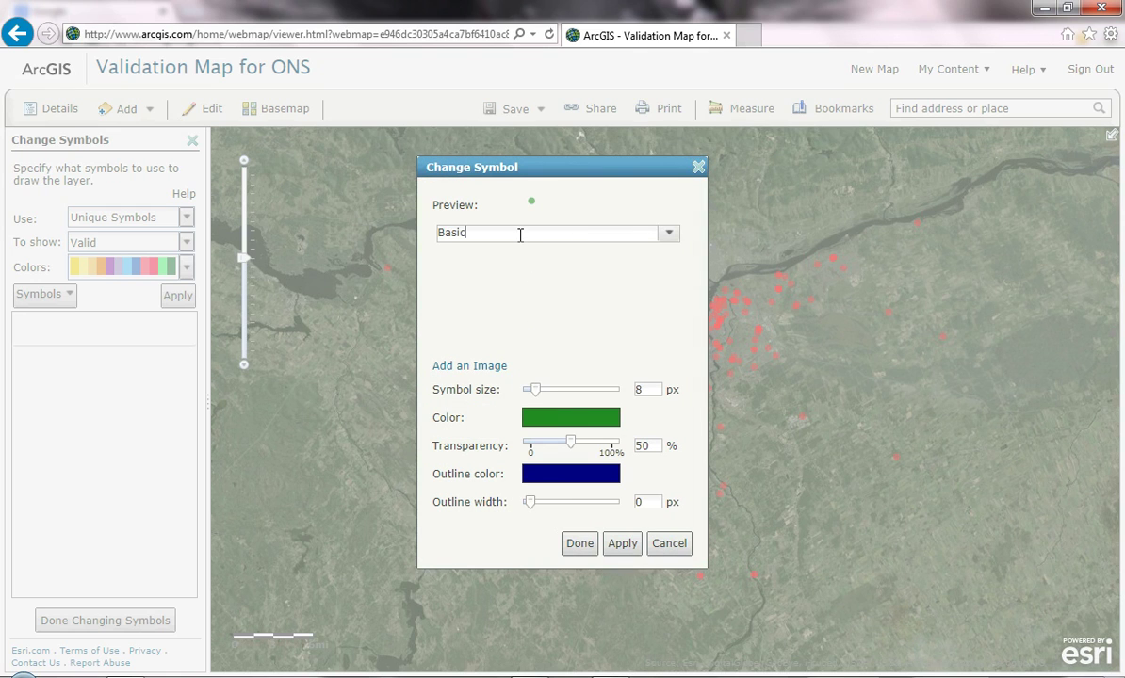
{"action": "left_click", "coordinate": [592, 232]}
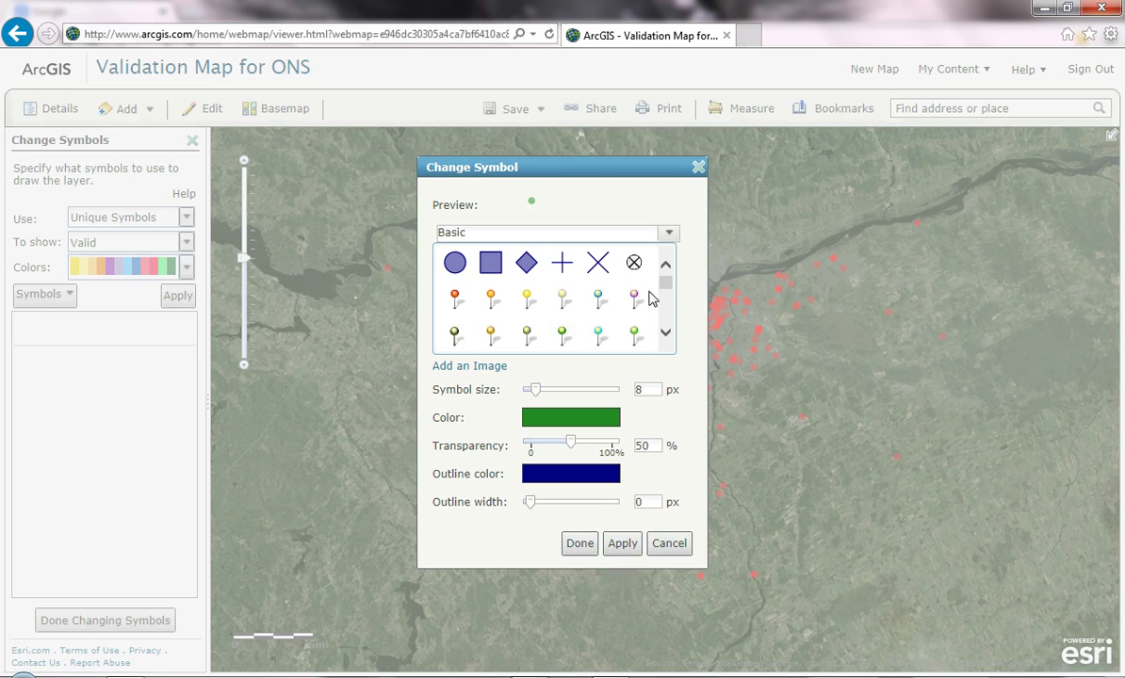
{"action": "left_click_drag", "start_coordinate": [666, 292], "coordinate": [666, 304]}
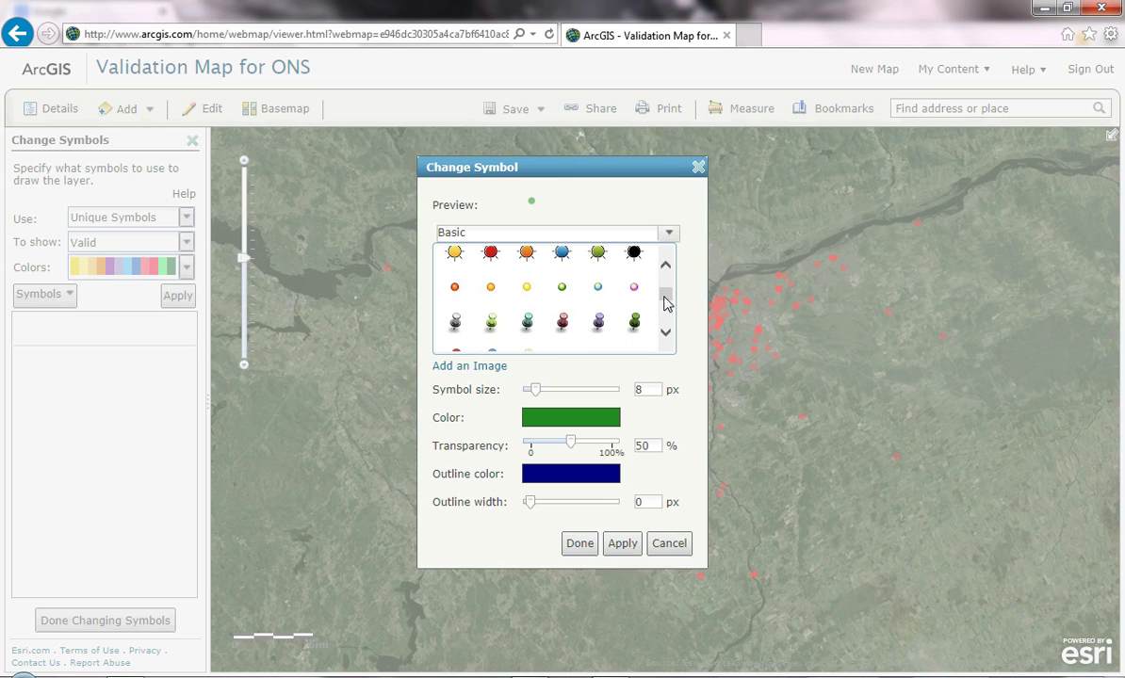
{"action": "left_click", "coordinate": [563, 289]}
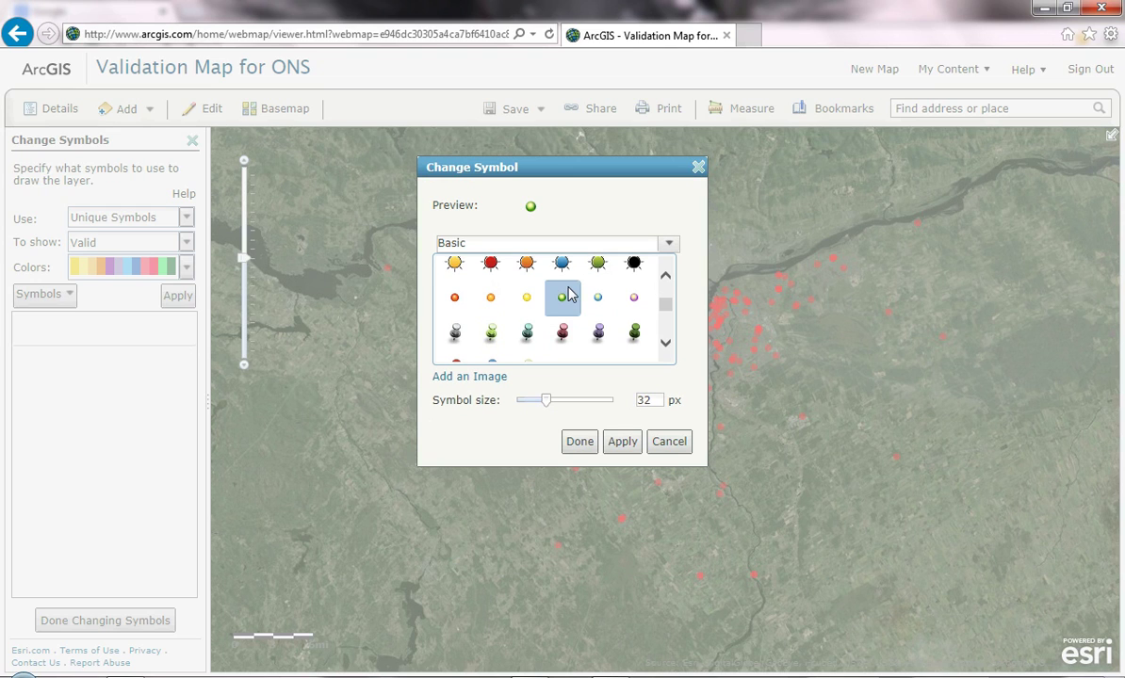
{"action": "left_click", "coordinate": [454, 298]}
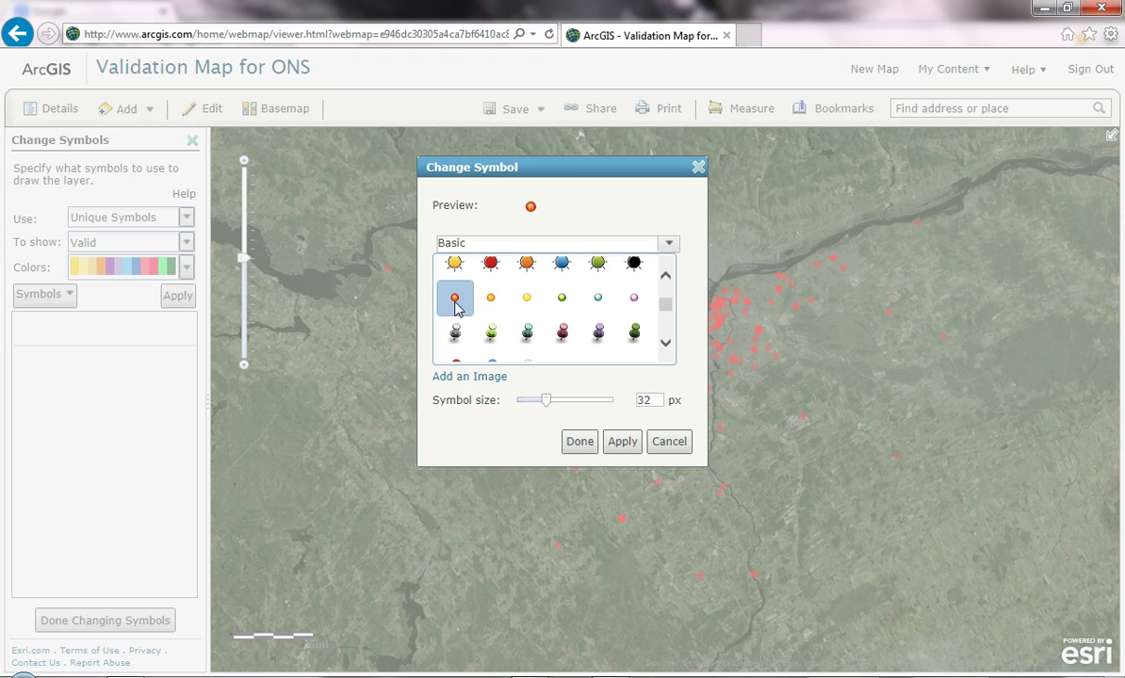
{"action": "left_click", "coordinate": [617, 444]}
{"action": "left_click", "coordinate": [586, 446]}
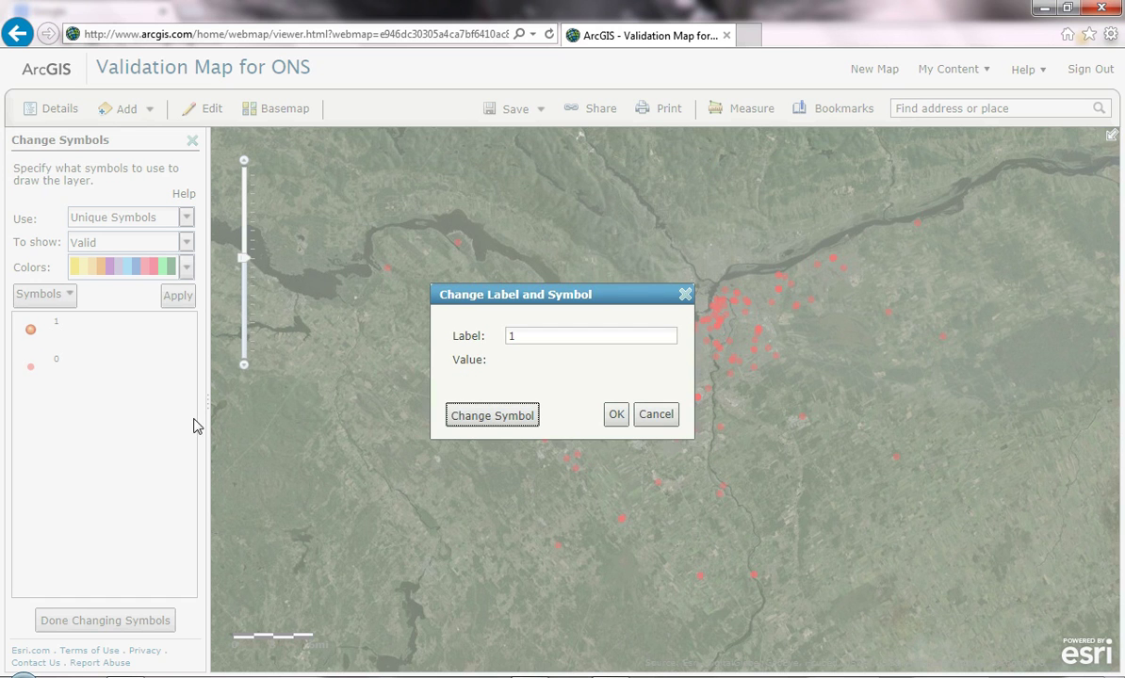
{"action": "left_click", "coordinate": [615, 420]}
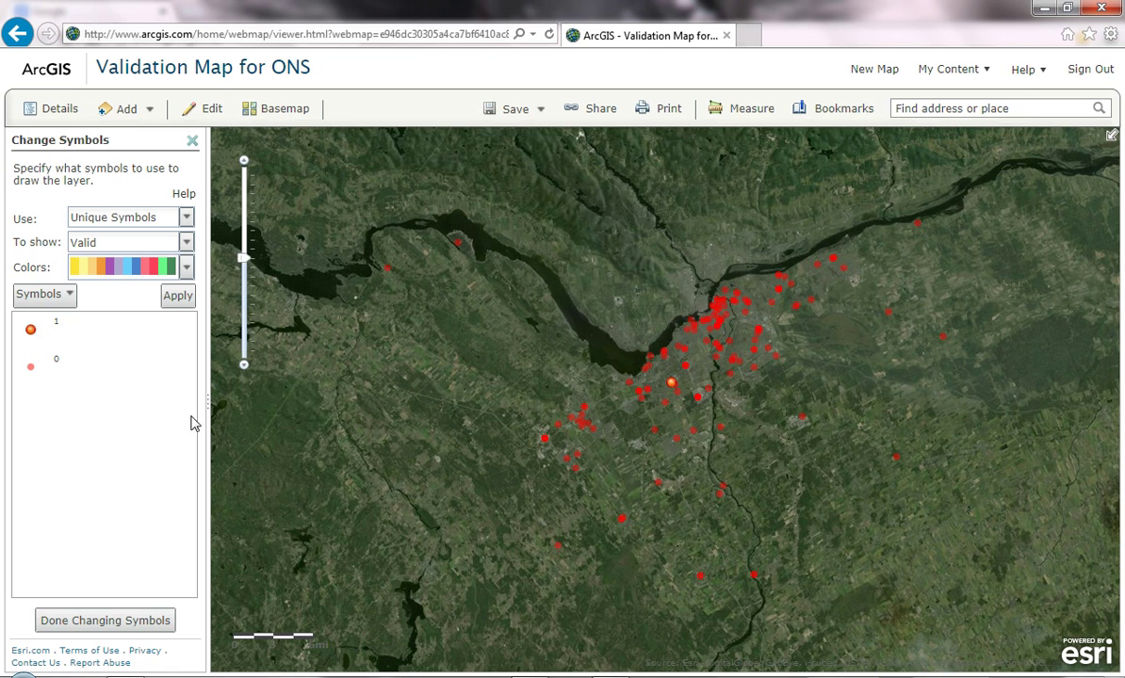
Step: Change the symbol of the class labelled 0 to the green sphere from the Basic set and finish changing symbols
{"action": "left_click", "coordinate": [31, 370]}
{"action": "left_click", "coordinate": [490, 419]}
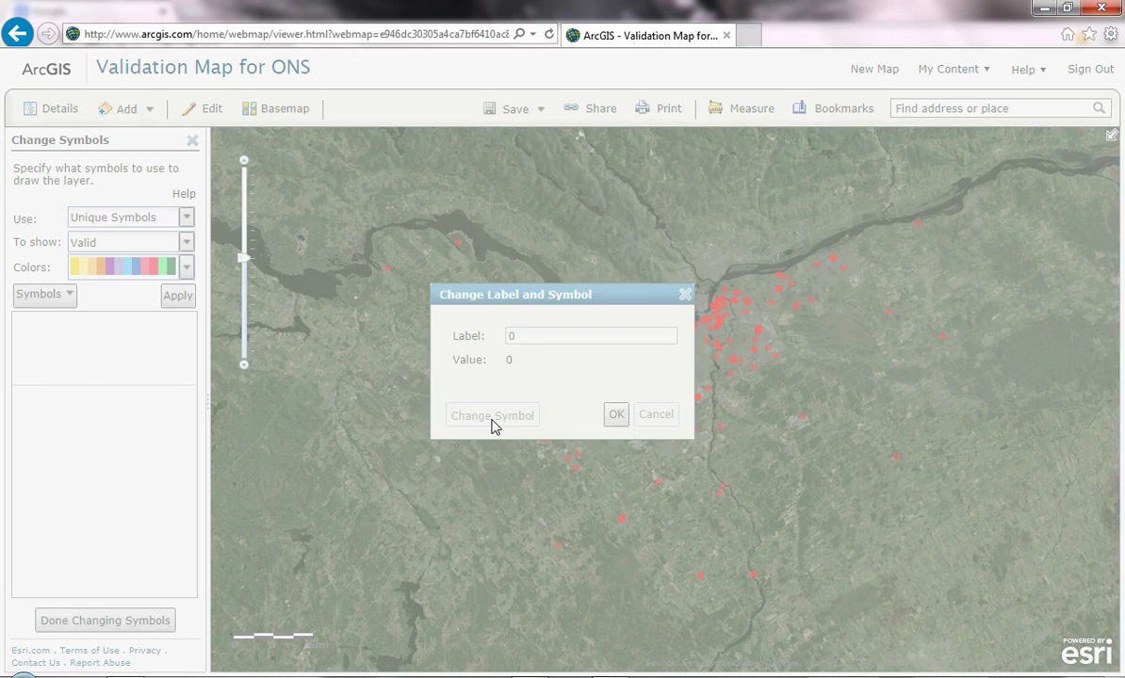
{"action": "scroll", "coordinate": [665, 292], "scroll_direction": "down", "scroll_amount": 1}
{"action": "scroll", "coordinate": [665, 292], "scroll_direction": "down", "scroll_amount": 2}
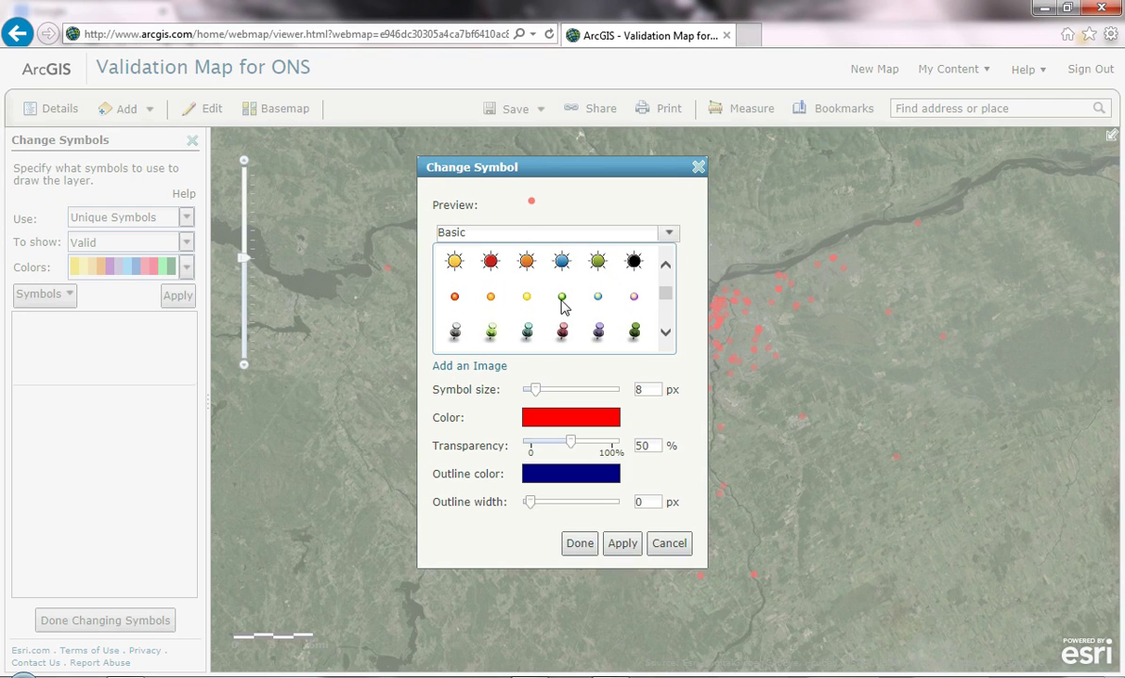
{"action": "left_click", "coordinate": [561, 298]}
{"action": "left_click", "coordinate": [579, 443]}
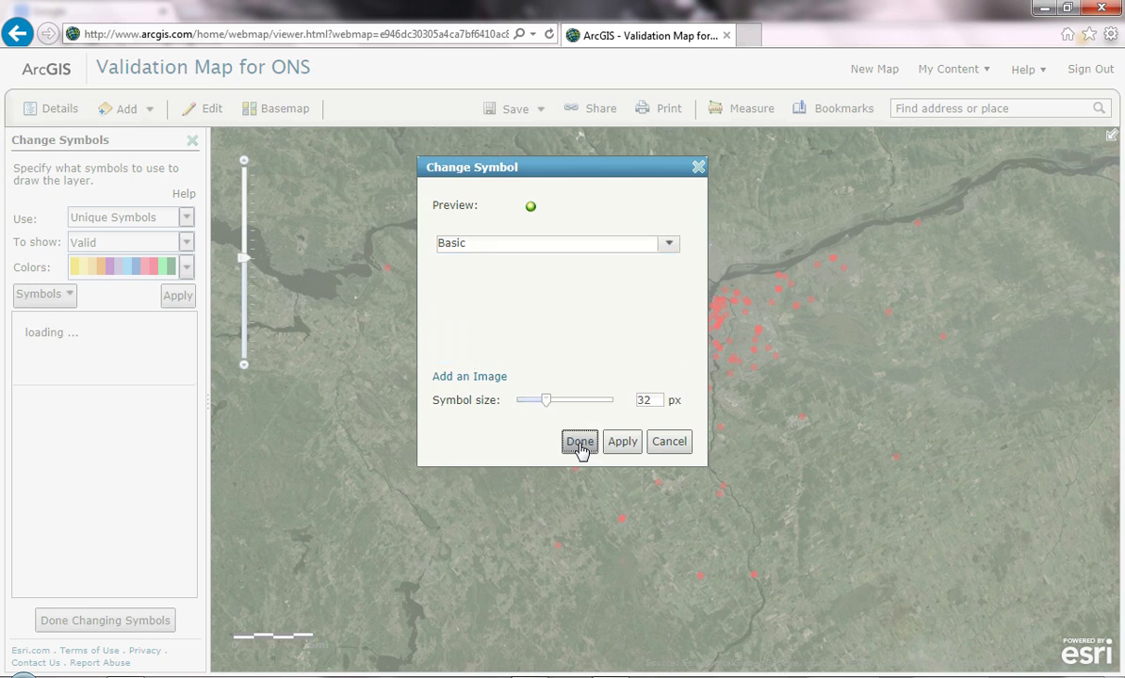
{"action": "left_click", "coordinate": [613, 418]}
{"action": "left_click", "coordinate": [99, 621]}
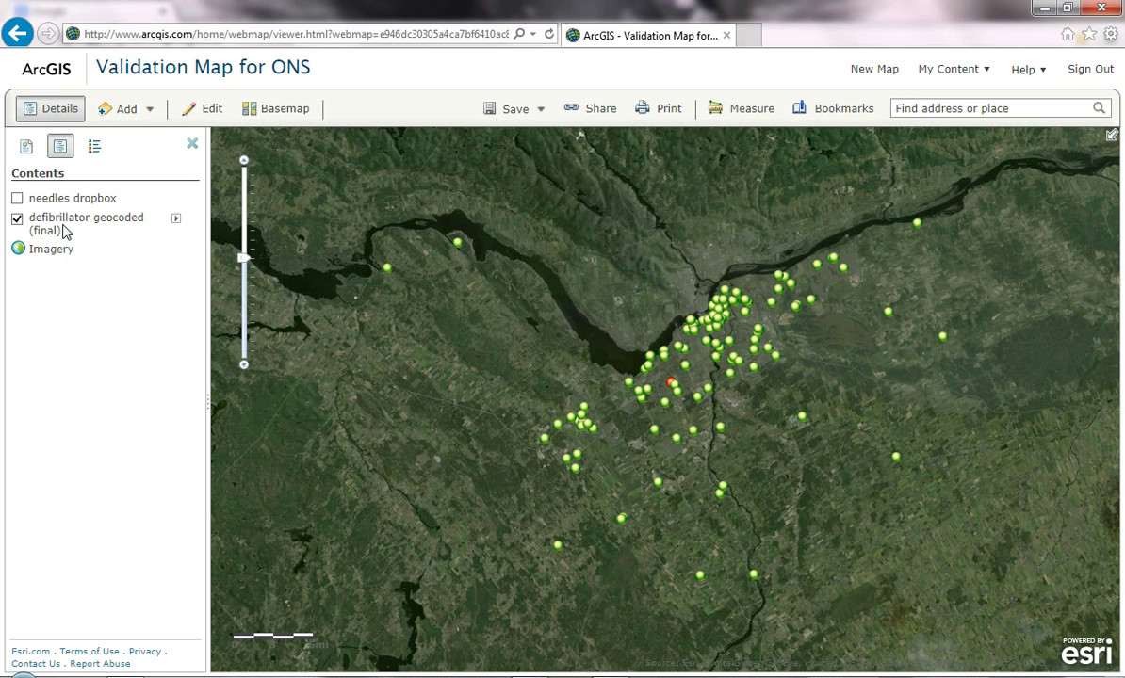
Step: Show the attribute table of the defibrillator geocoded (final) layer and select records, ending with FID 3
{"action": "left_click", "coordinate": [176, 221]}
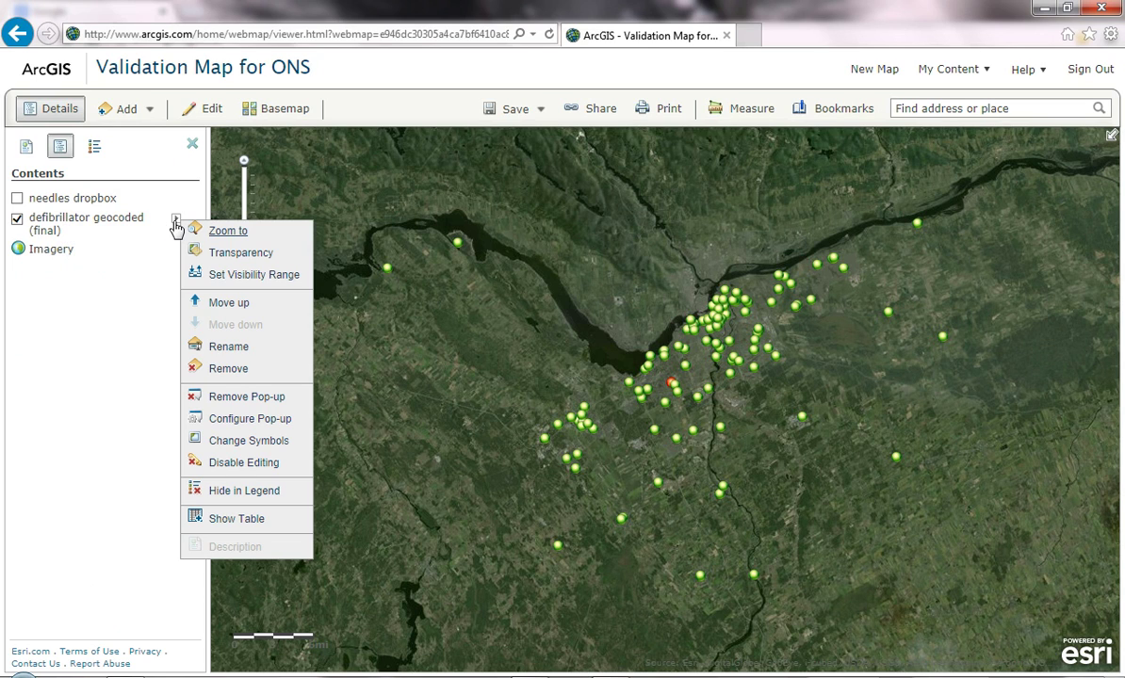
{"action": "left_click", "coordinate": [237, 519]}
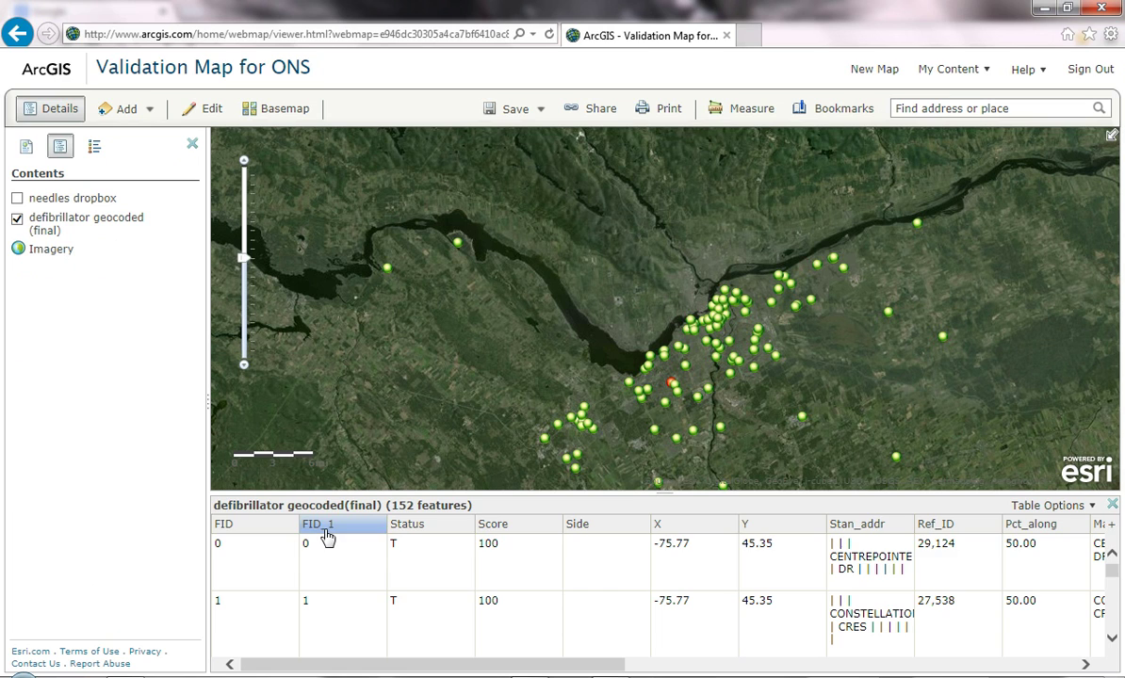
{"action": "left_click", "coordinate": [323, 577]}
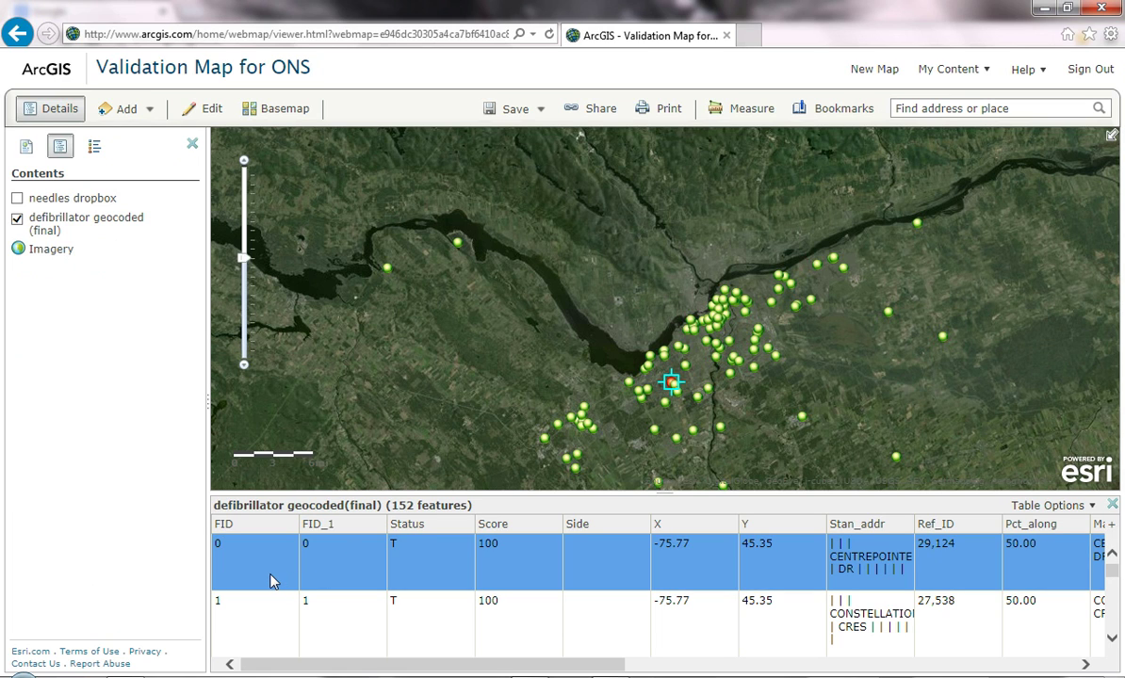
{"action": "left_click", "coordinate": [288, 617]}
{"action": "scroll", "coordinate": [292, 621], "scroll_direction": "down", "scroll_amount": 1}
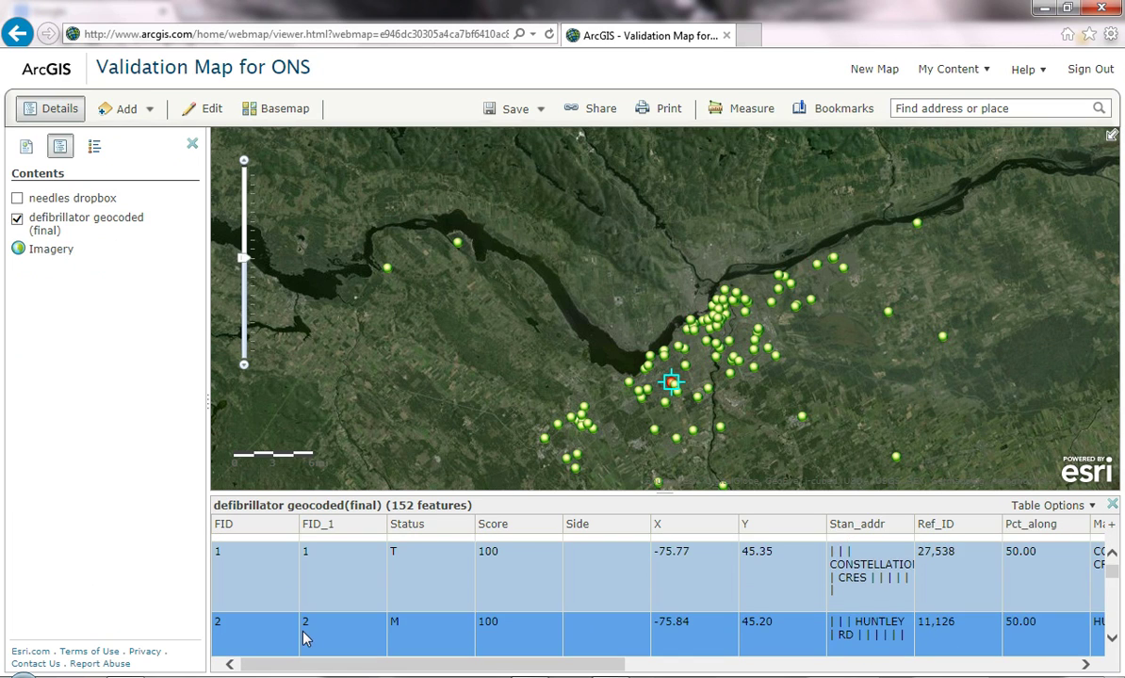
{"action": "scroll", "coordinate": [303, 639], "scroll_direction": "down", "scroll_amount": 1}
{"action": "left_click", "coordinate": [307, 602]}
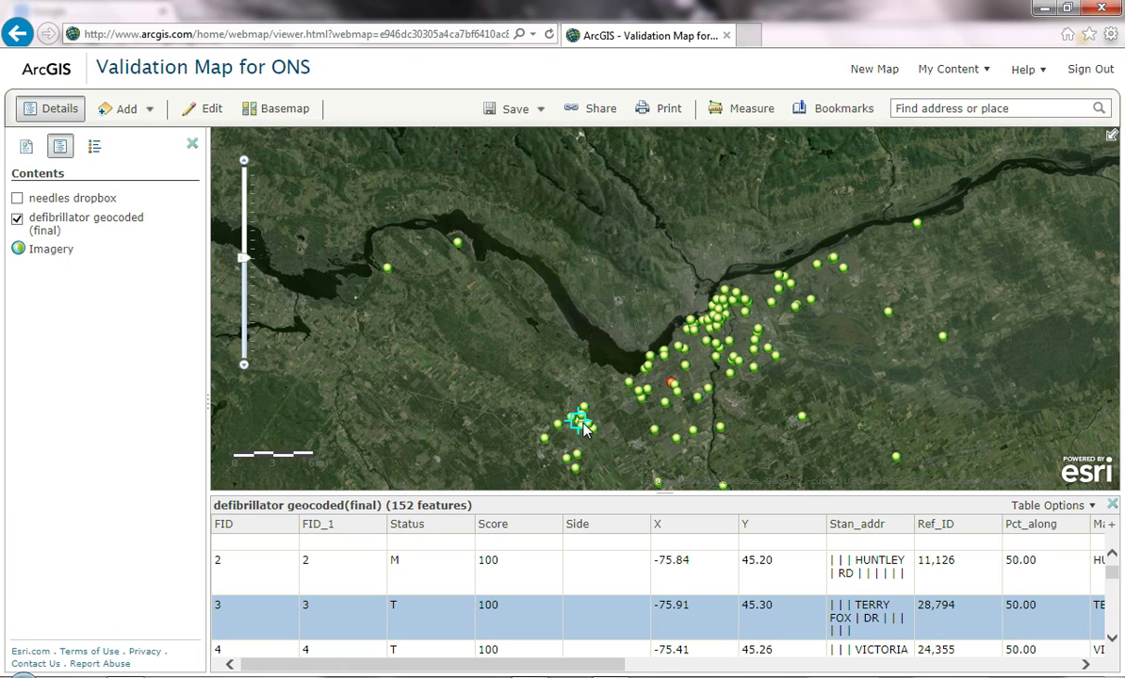
Step: Examine the imagery around the selected FID 3 point at the closest zoom level that still shows the streets and buildings
{"action": "scroll", "coordinate": [581, 429], "scroll_direction": "up", "scroll_amount": 3}
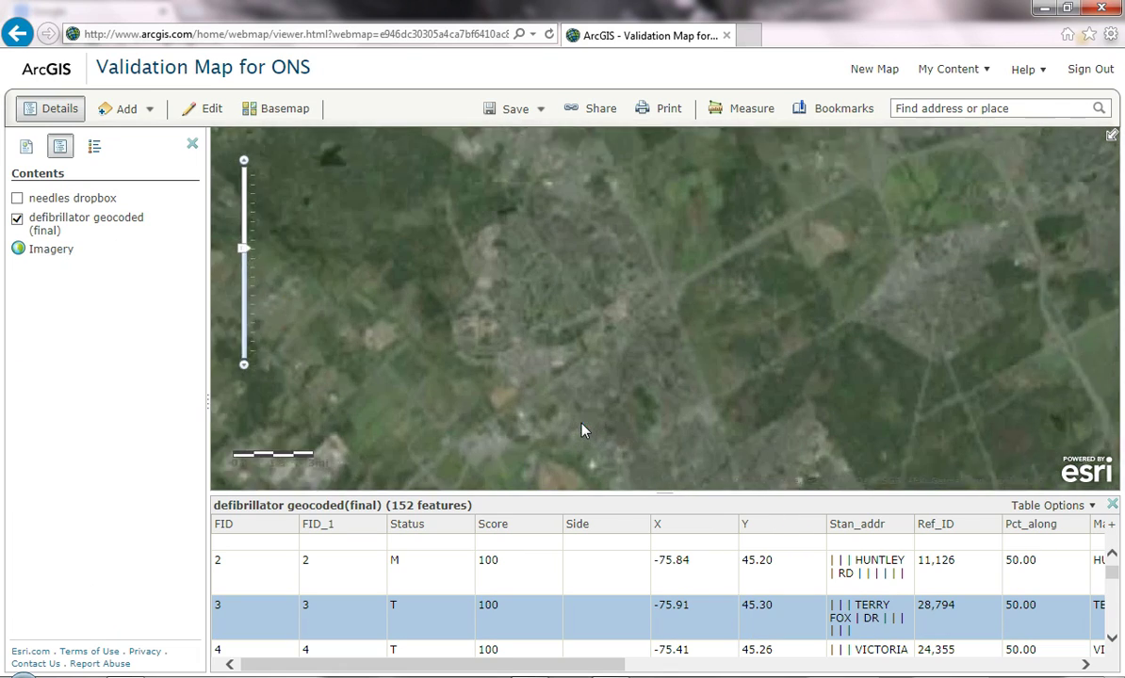
{"action": "scroll", "coordinate": [565, 419], "scroll_direction": "up", "scroll_amount": 2}
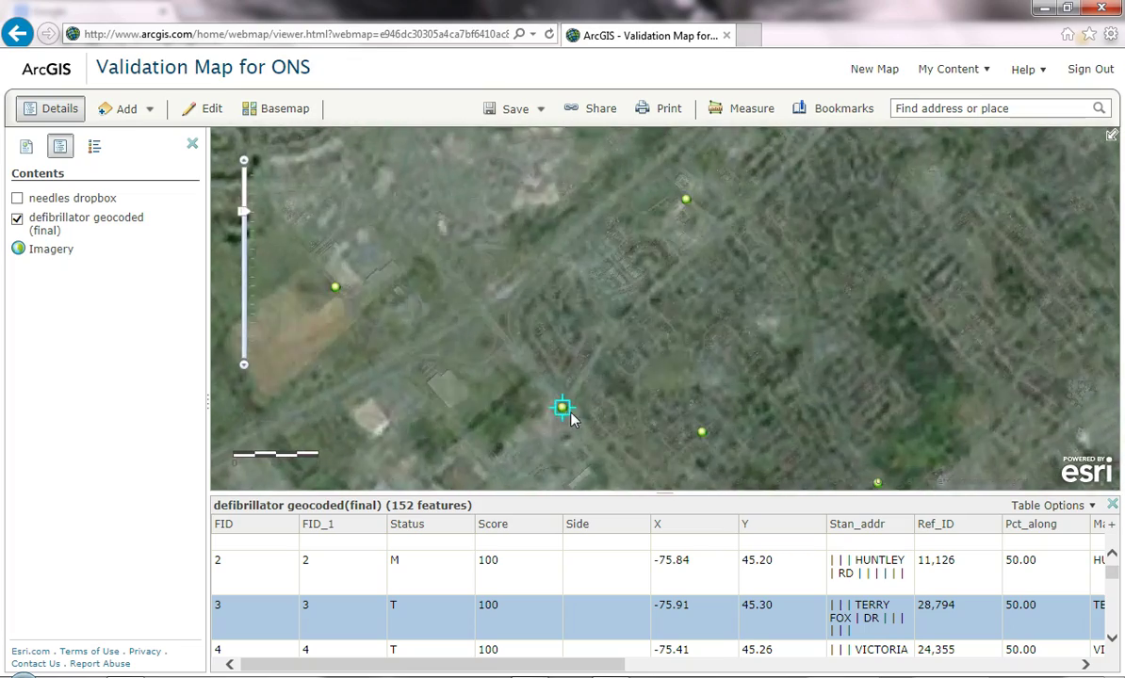
{"action": "scroll", "coordinate": [589, 394], "scroll_direction": "up", "scroll_amount": 2}
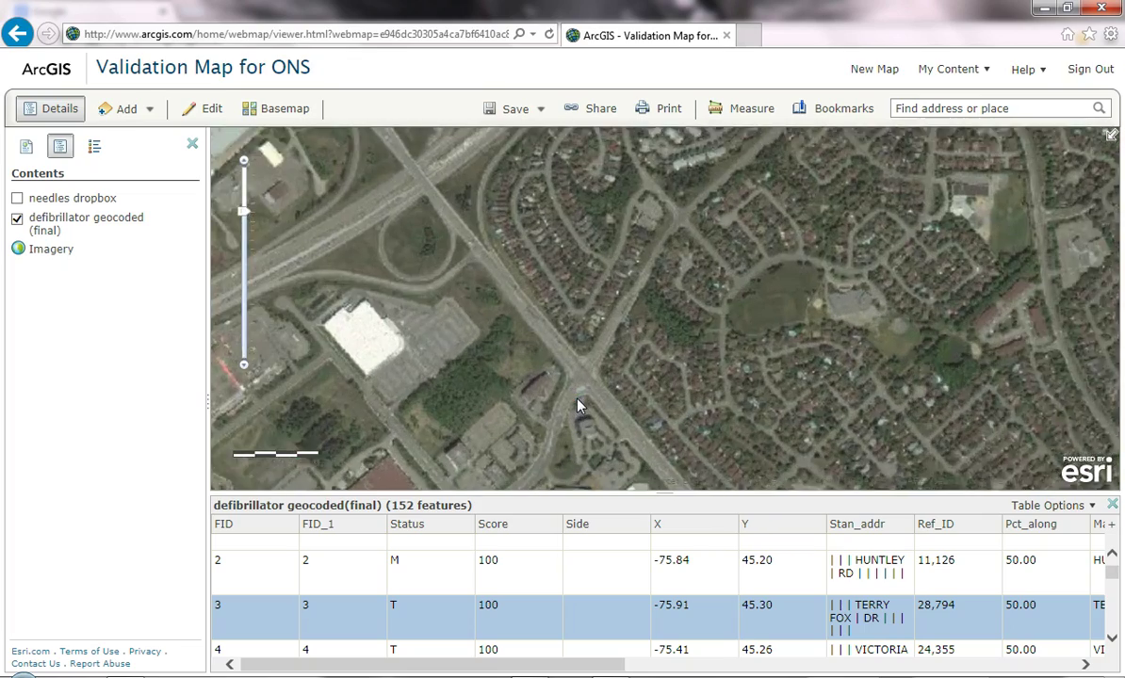
{"action": "scroll", "coordinate": [588, 372], "scroll_direction": "up", "scroll_amount": 2}
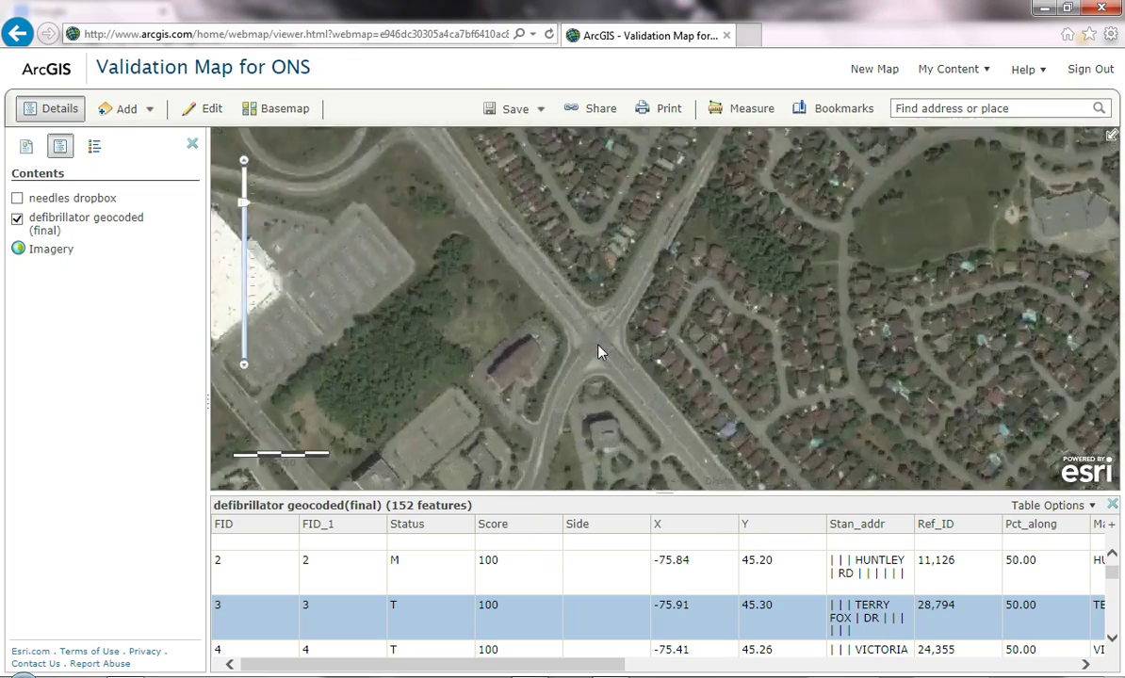
{"action": "scroll", "coordinate": [606, 358], "scroll_direction": "up", "scroll_amount": 2}
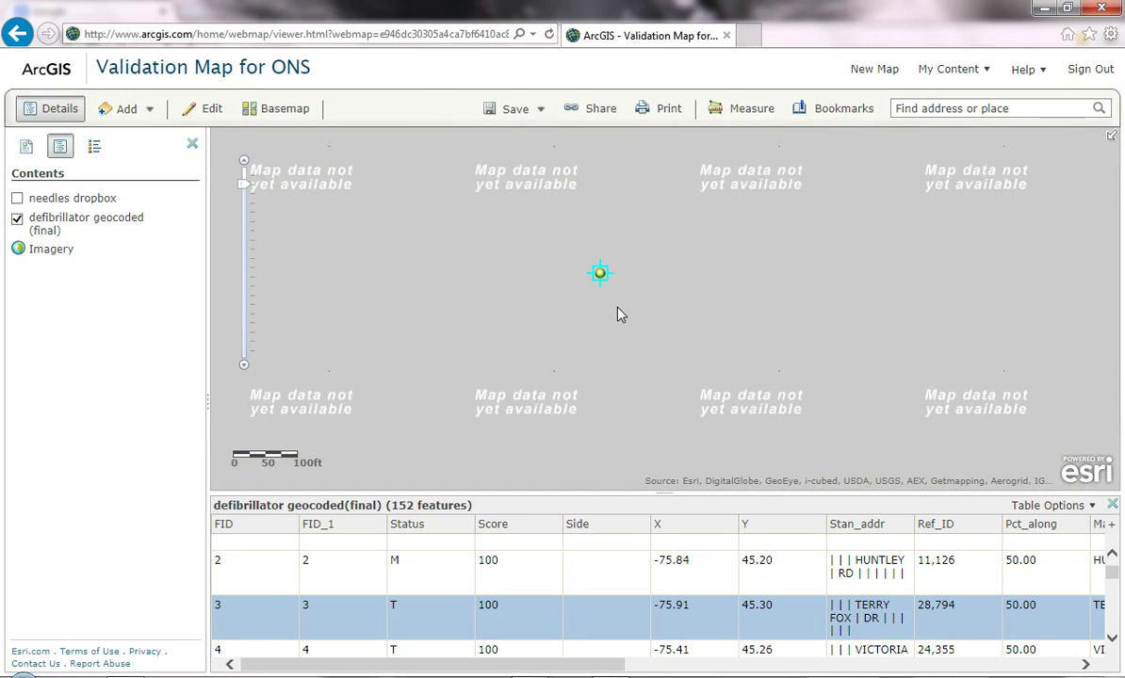
{"action": "scroll", "coordinate": [620, 316], "scroll_direction": "down", "scroll_amount": 1}
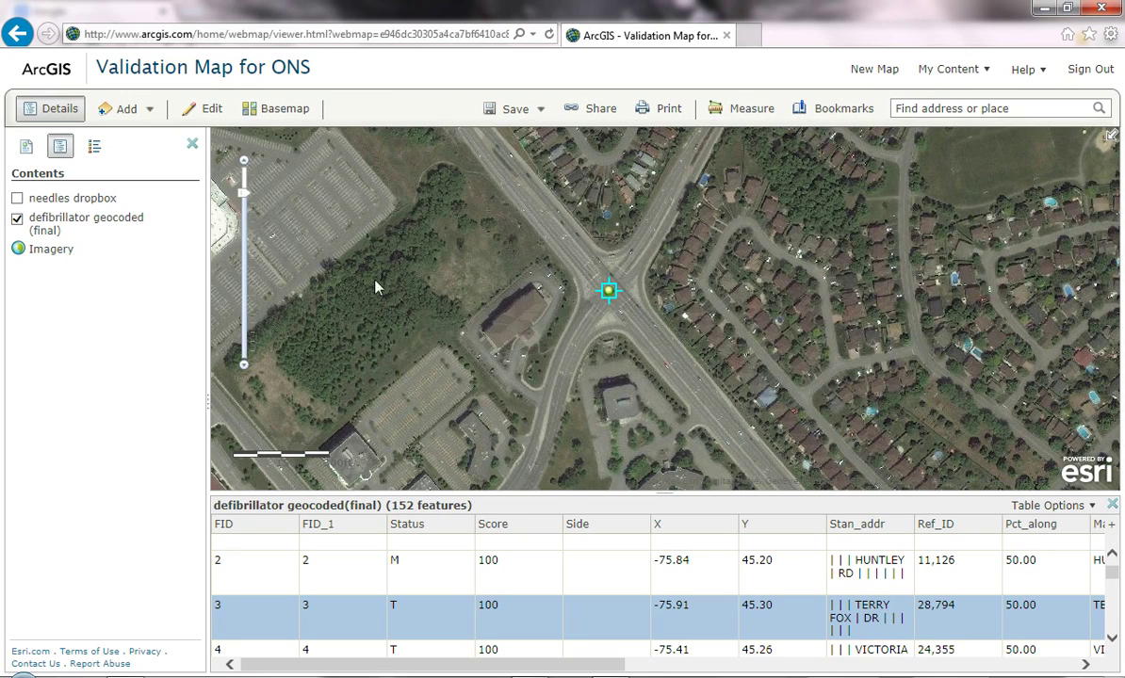
{"action": "scroll", "coordinate": [614, 319], "scroll_direction": "up", "scroll_amount": 1}
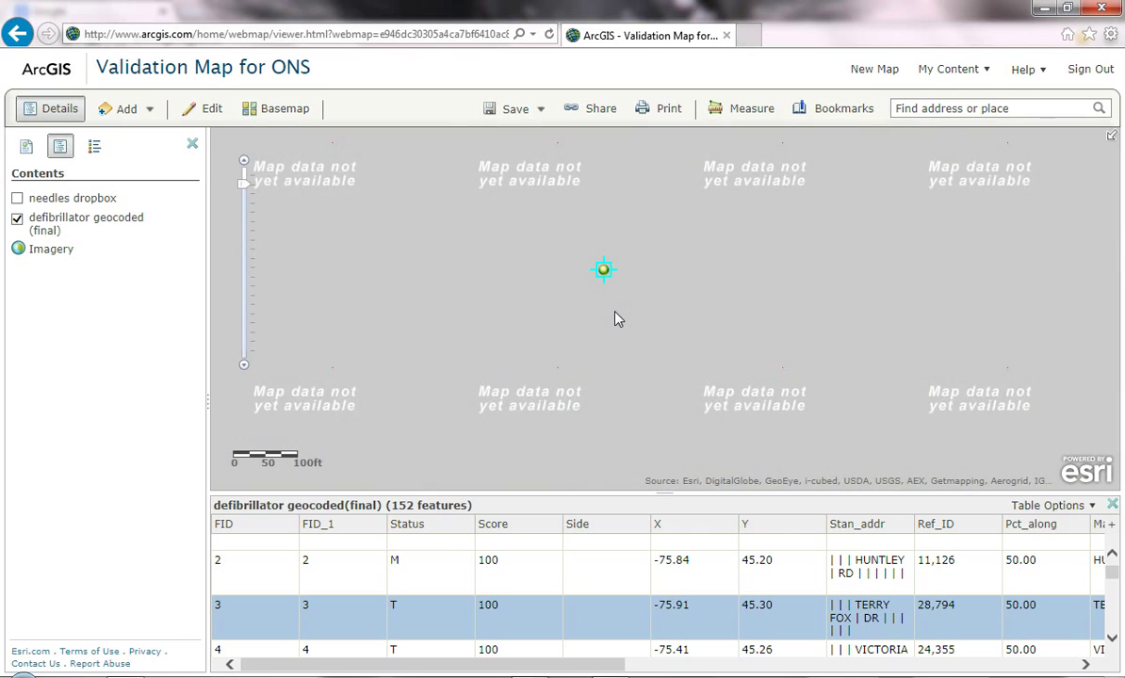
{"action": "scroll", "coordinate": [615, 318], "scroll_direction": "down", "scroll_amount": 1}
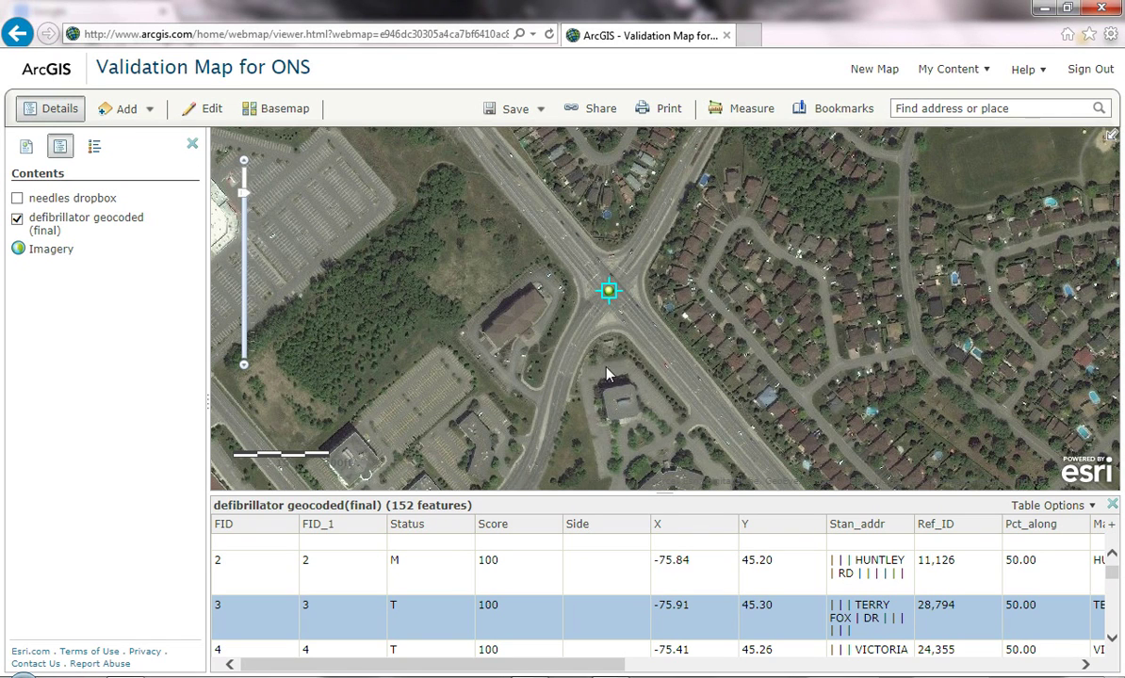
{"action": "left_click", "coordinate": [243, 161]}
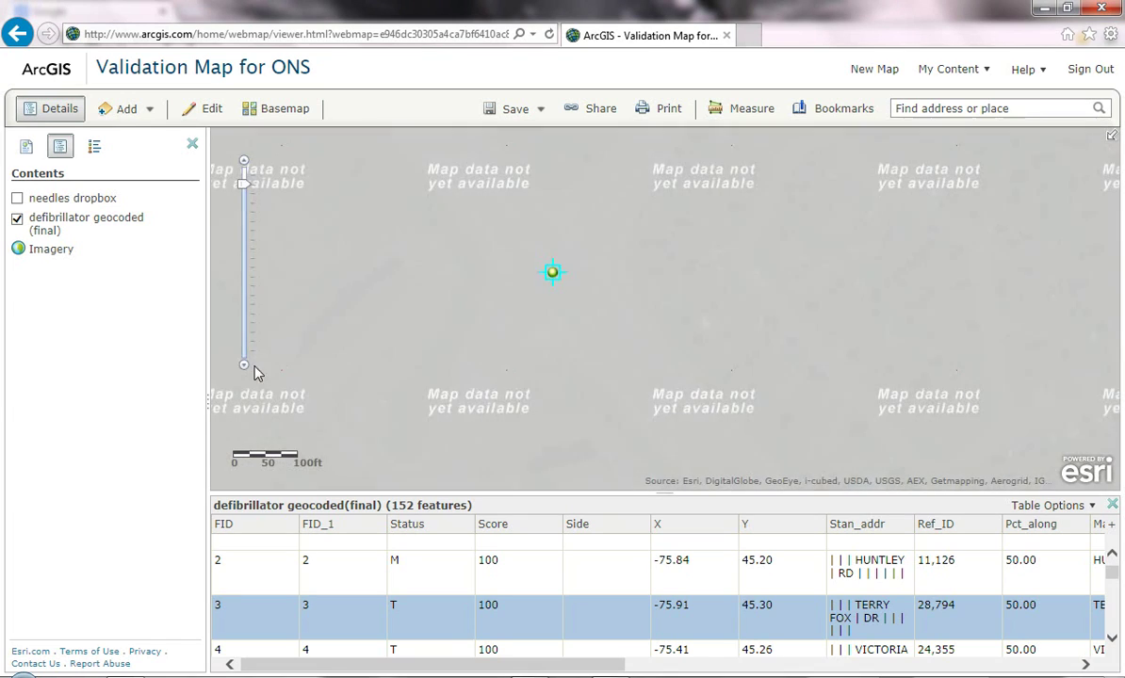
{"action": "left_click", "coordinate": [243, 365]}
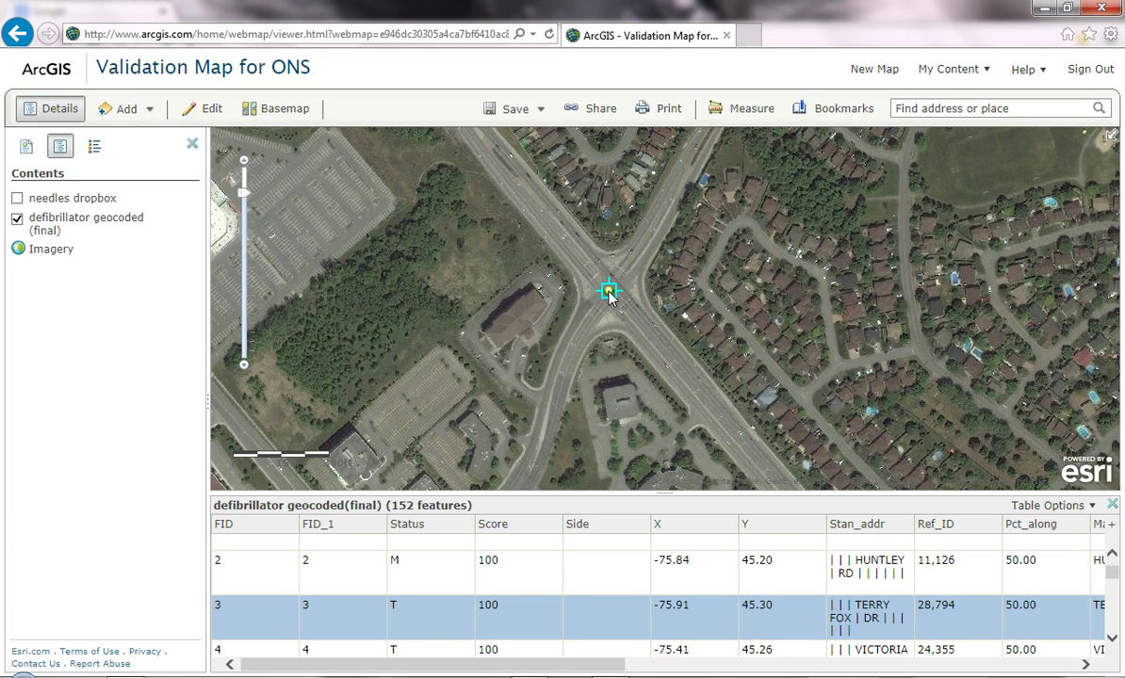
{"action": "left_click", "coordinate": [200, 109]}
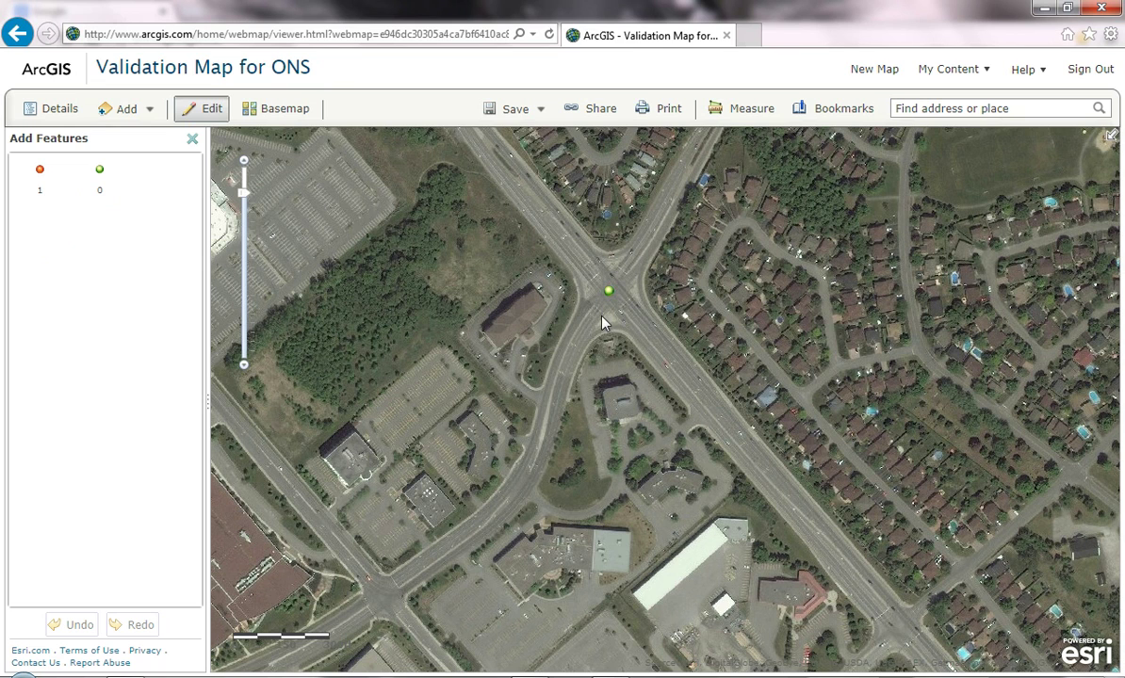
{"action": "left_click_drag", "start_coordinate": [610, 311], "coordinate": [614, 331]}
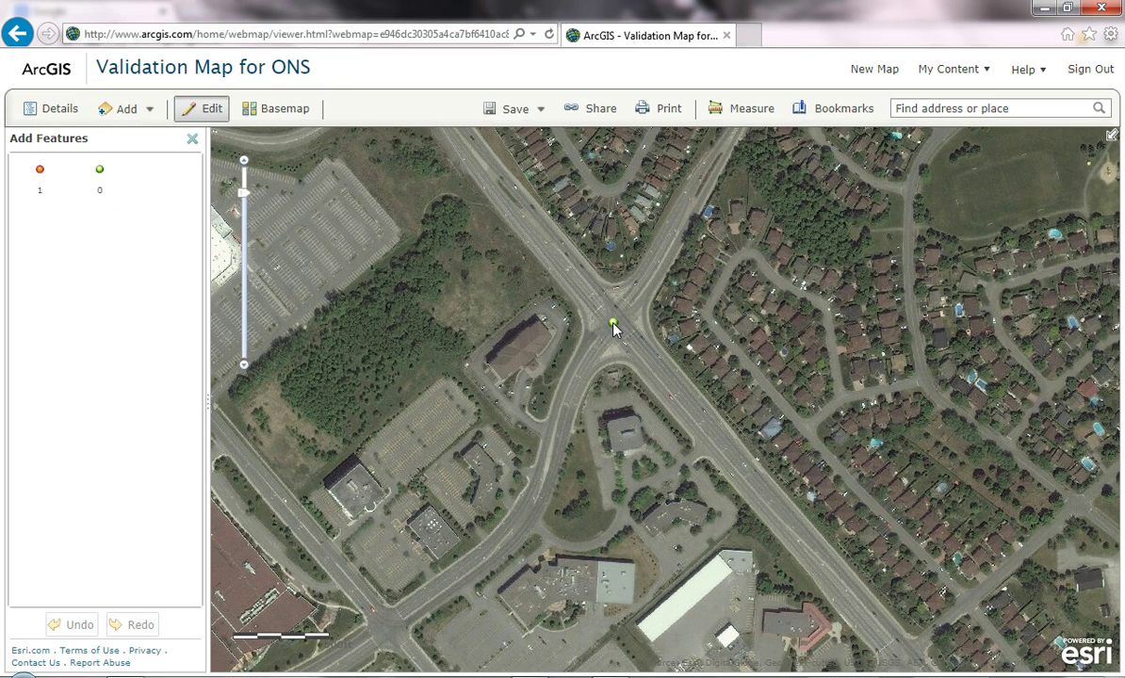
{"action": "right_click", "coordinate": [616, 324]}
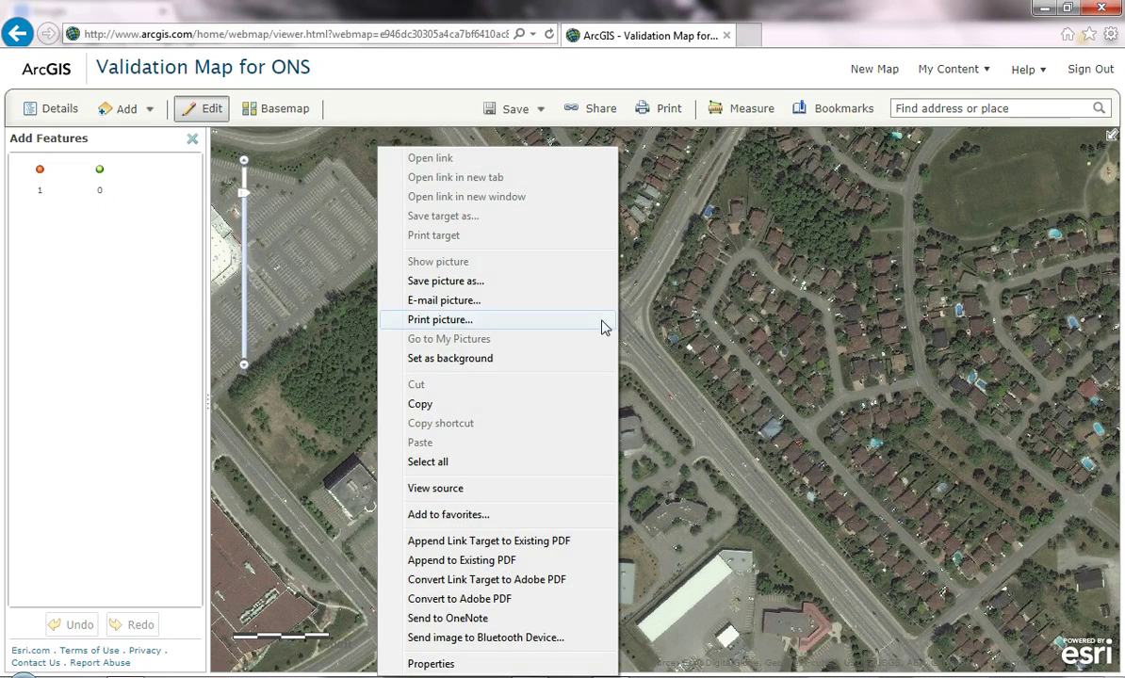
{"action": "left_click", "coordinate": [192, 138]}
{"action": "left_click", "coordinate": [202, 109]}
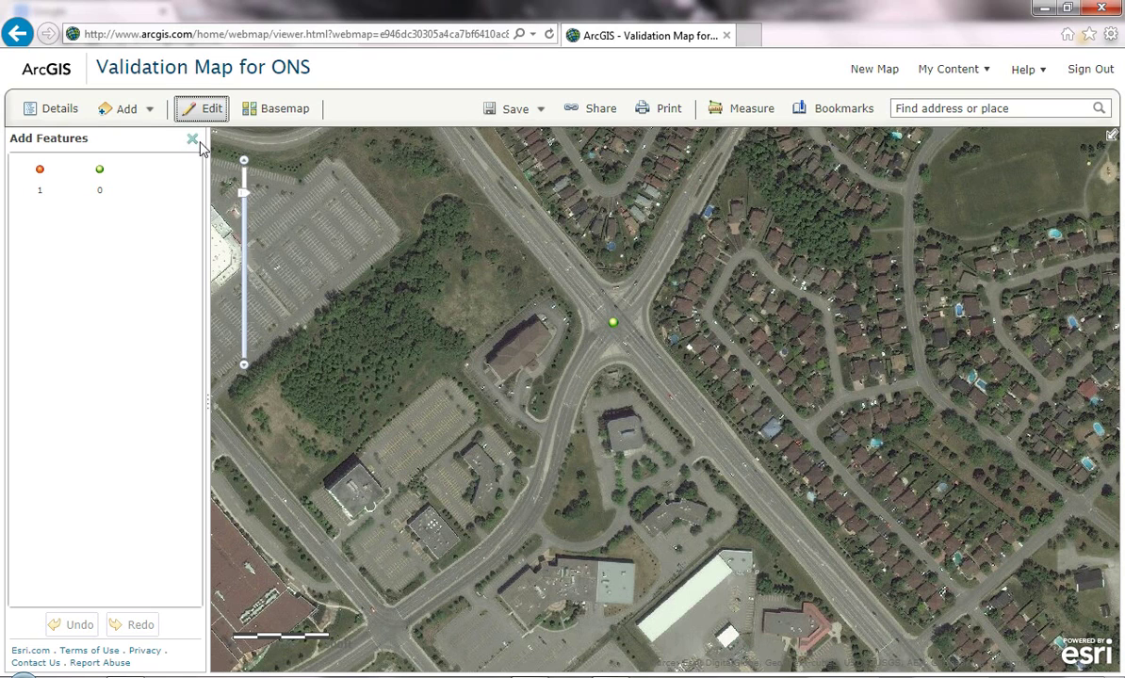
{"action": "left_click", "coordinate": [197, 109]}
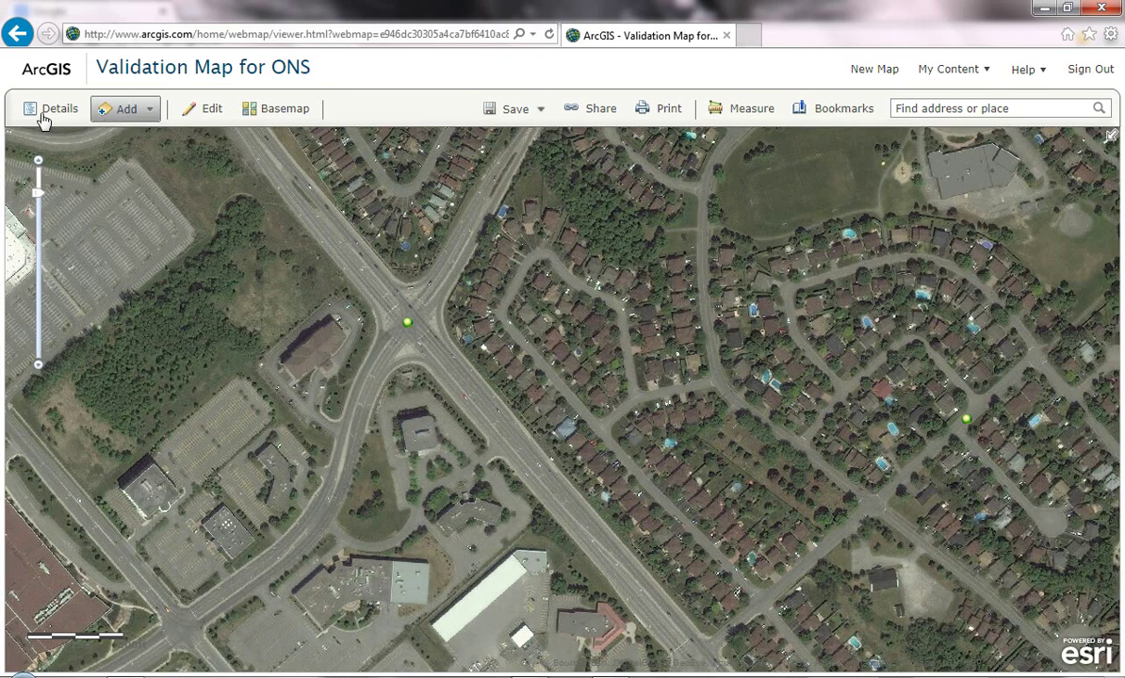
Step: Return to the layer contents, reopen the defibrillator geocoded (final) table and reselect the record with FID 3
{"action": "left_click", "coordinate": [43, 110]}
{"action": "mouse_move", "coordinate": [59, 221]}
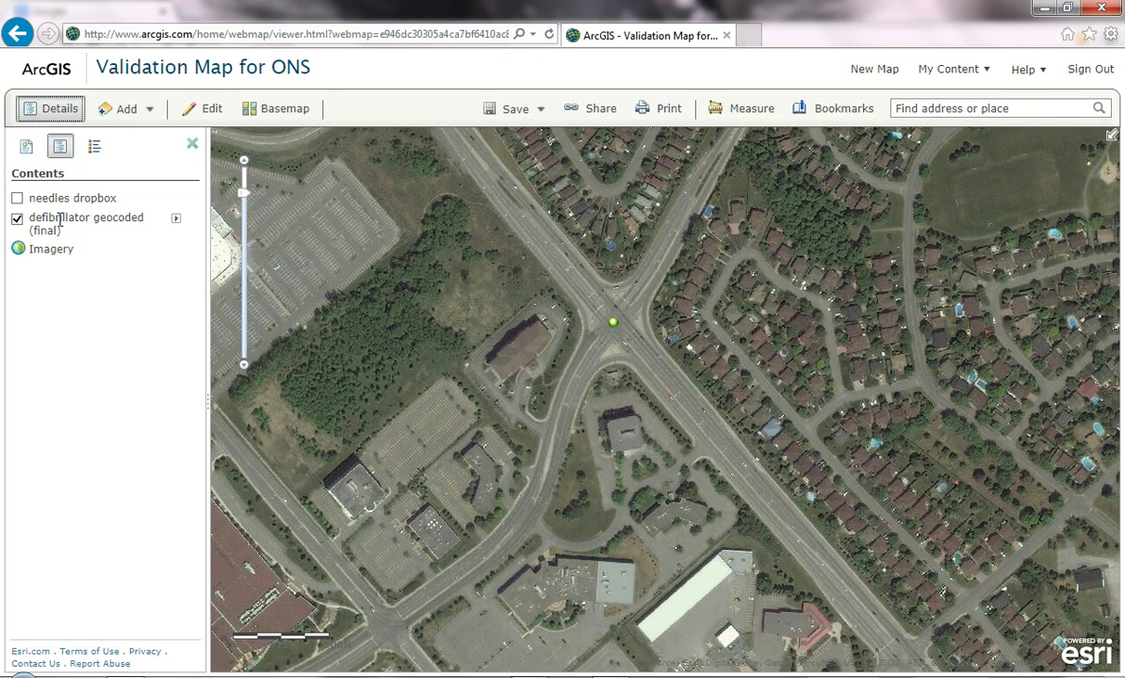
{"action": "left_click", "coordinate": [175, 219]}
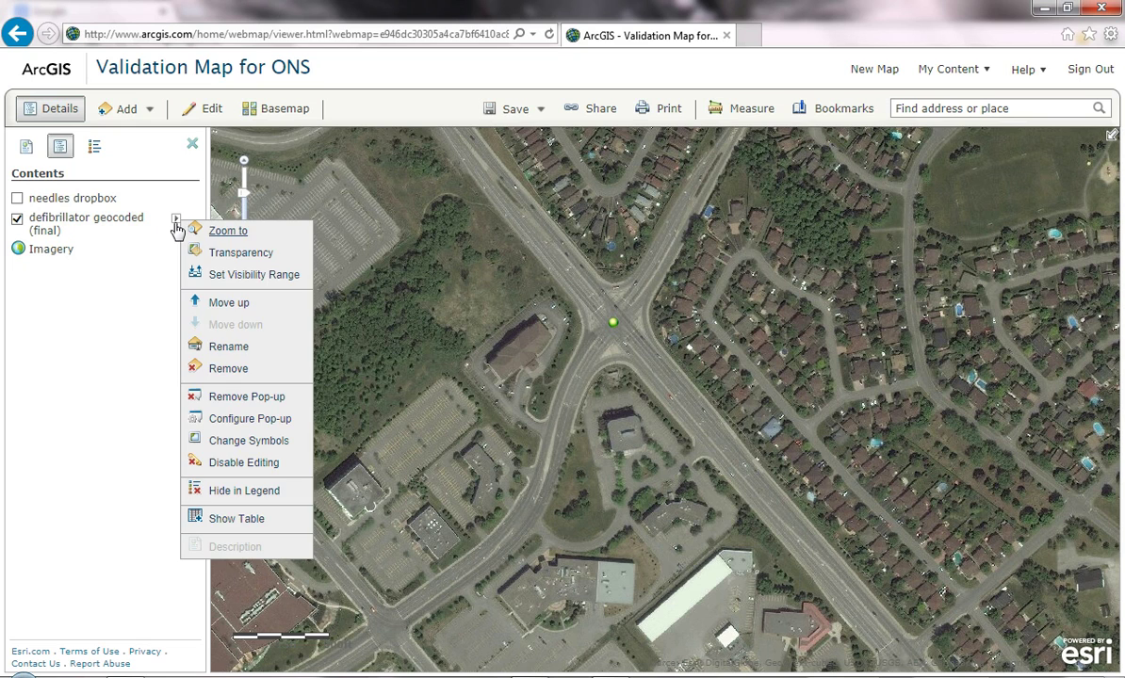
{"action": "left_click", "coordinate": [228, 521]}
{"action": "scroll", "coordinate": [276, 622], "scroll_direction": "down", "scroll_amount": 2}
{"action": "left_click", "coordinate": [253, 638]}
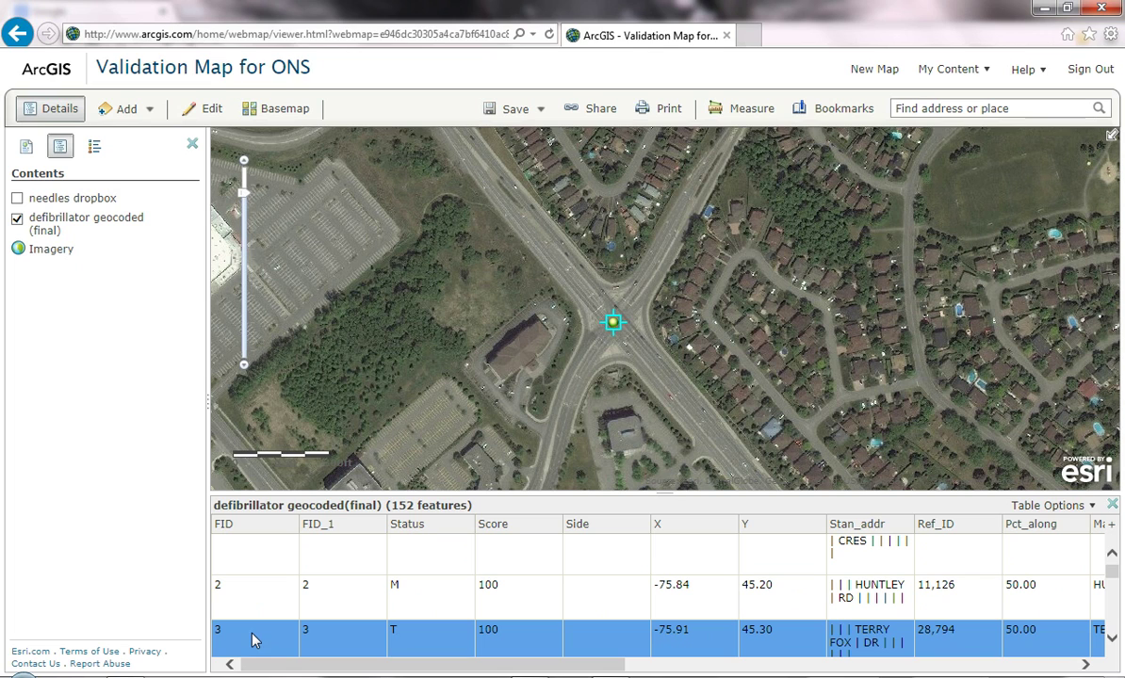
{"action": "scroll", "coordinate": [247, 631], "scroll_direction": "down", "scroll_amount": 1}
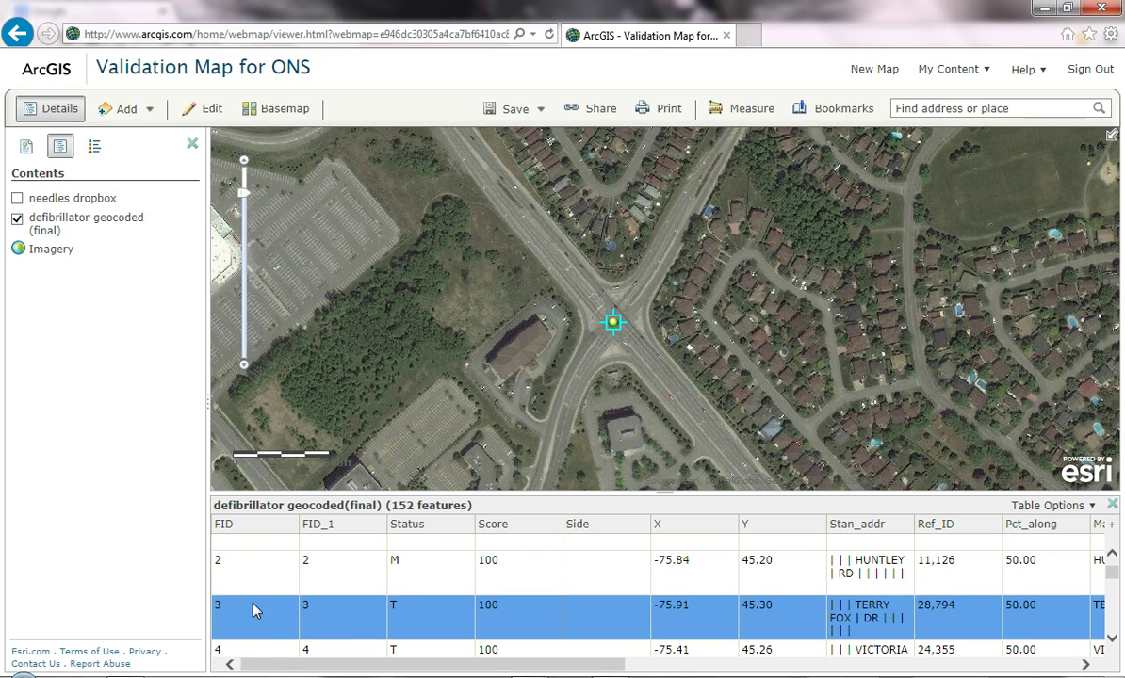
Step: Open the pop-up of the FID 3 point and read its matched street, facility and address number, then highlight its table record
{"action": "left_click", "coordinate": [611, 324]}
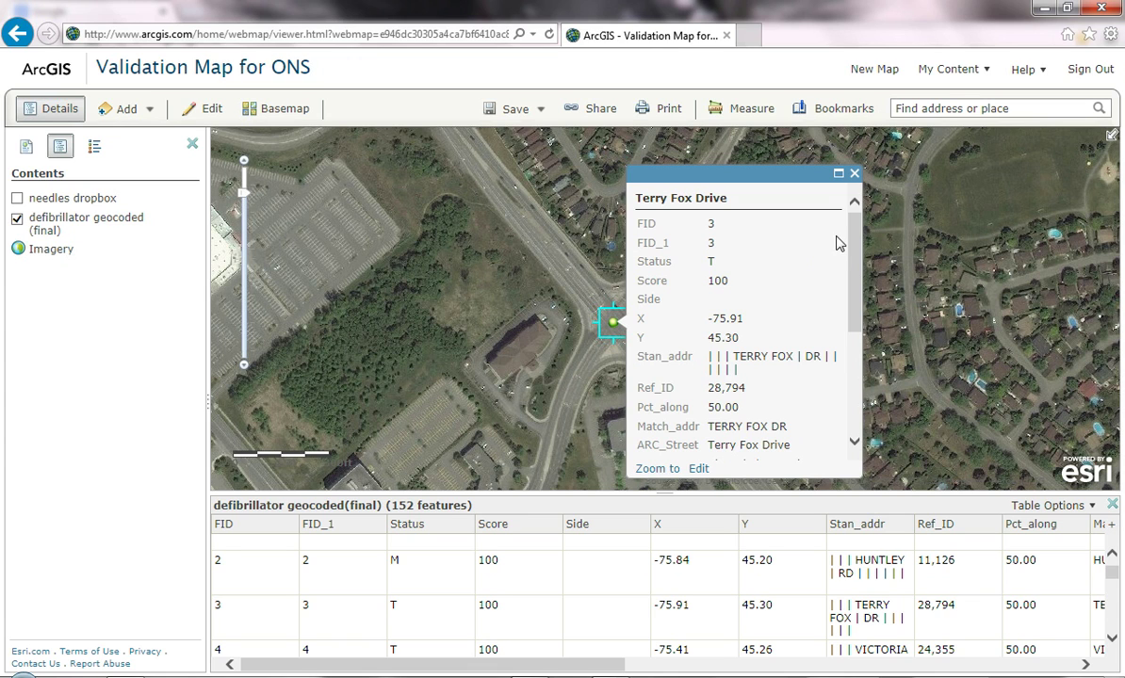
{"action": "left_click_drag", "start_coordinate": [854, 235], "coordinate": [867, 292]}
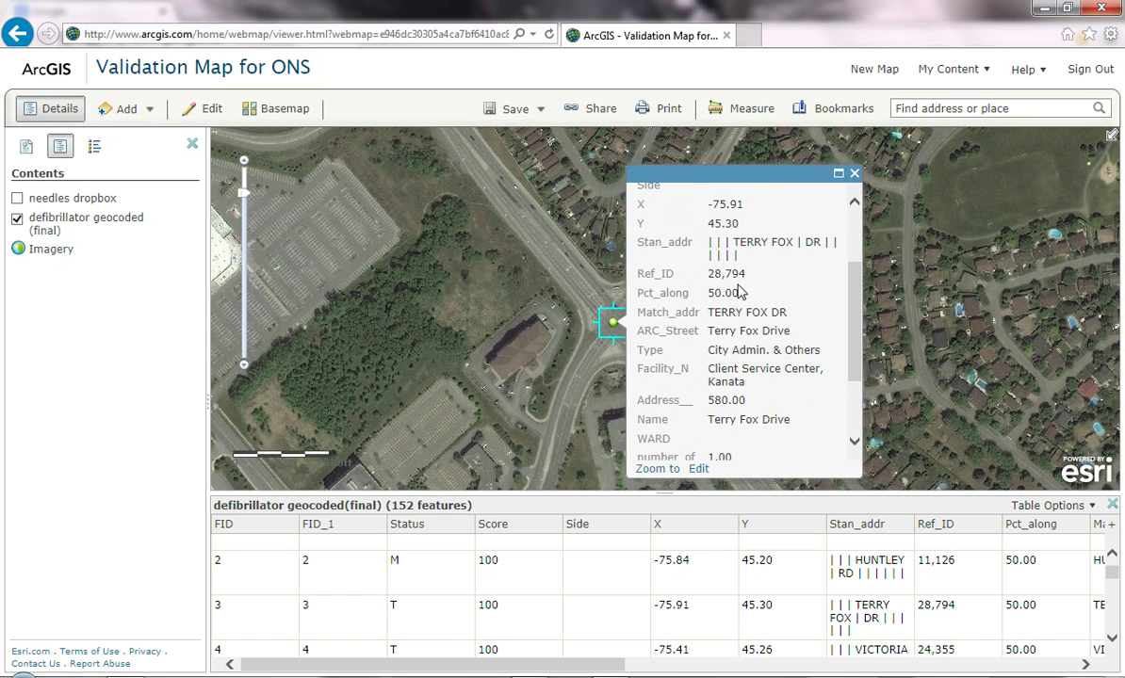
{"action": "left_click_drag", "start_coordinate": [745, 312], "coordinate": [788, 313]}
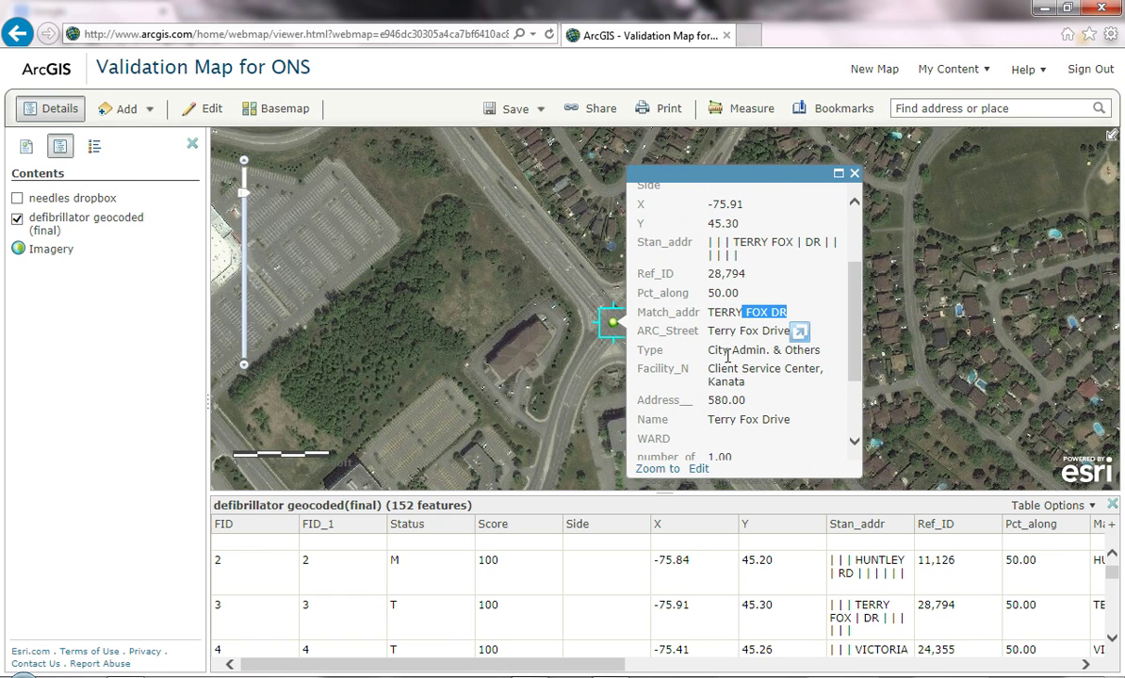
{"action": "left_click_drag", "start_coordinate": [705, 400], "coordinate": [751, 407]}
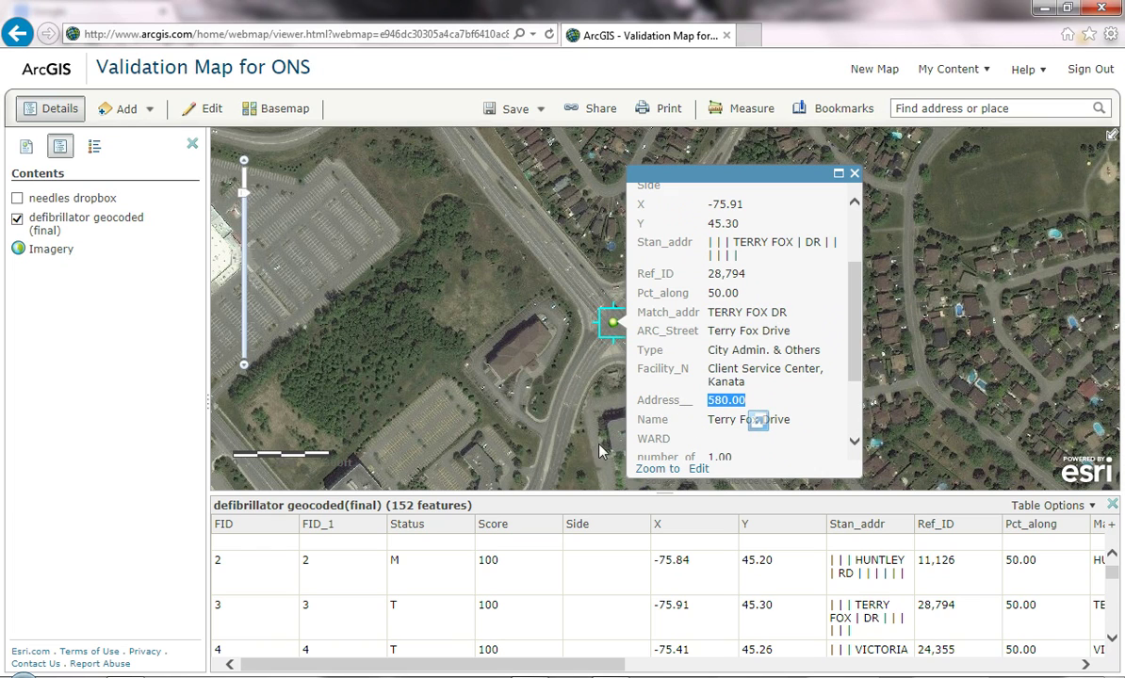
{"action": "left_click", "coordinate": [292, 607]}
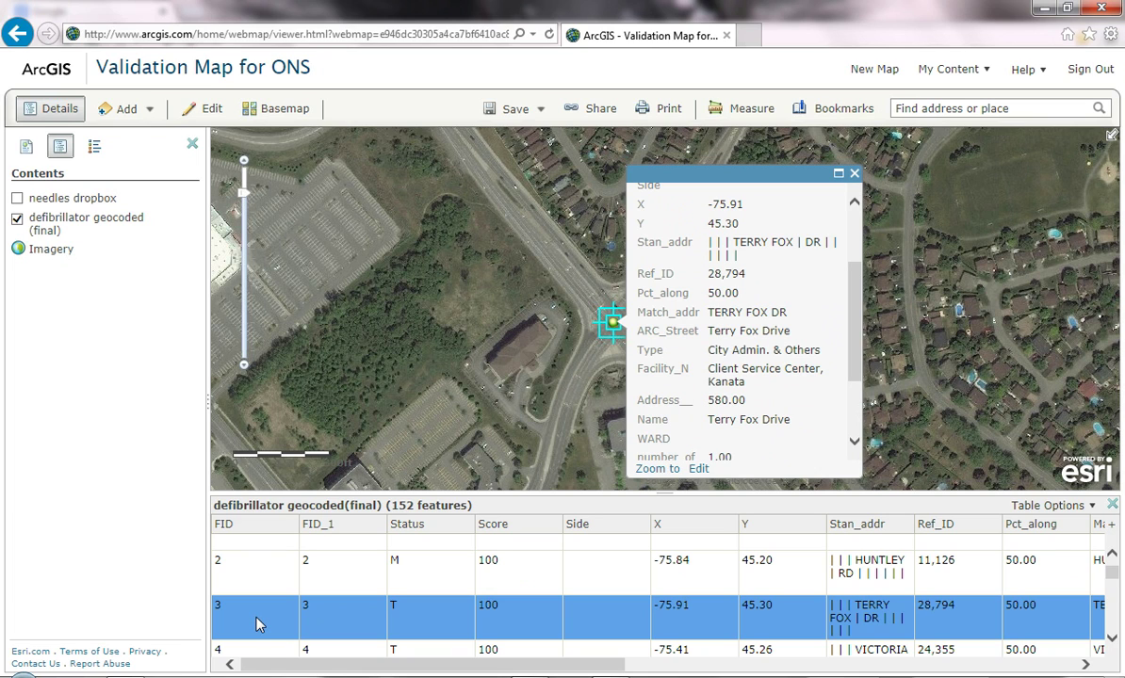
Step: Switch to Google Chrome, search for the street address of the Kanata Client Service Center and open its map result
{"action": "mouse_move", "coordinate": [529, 675]}
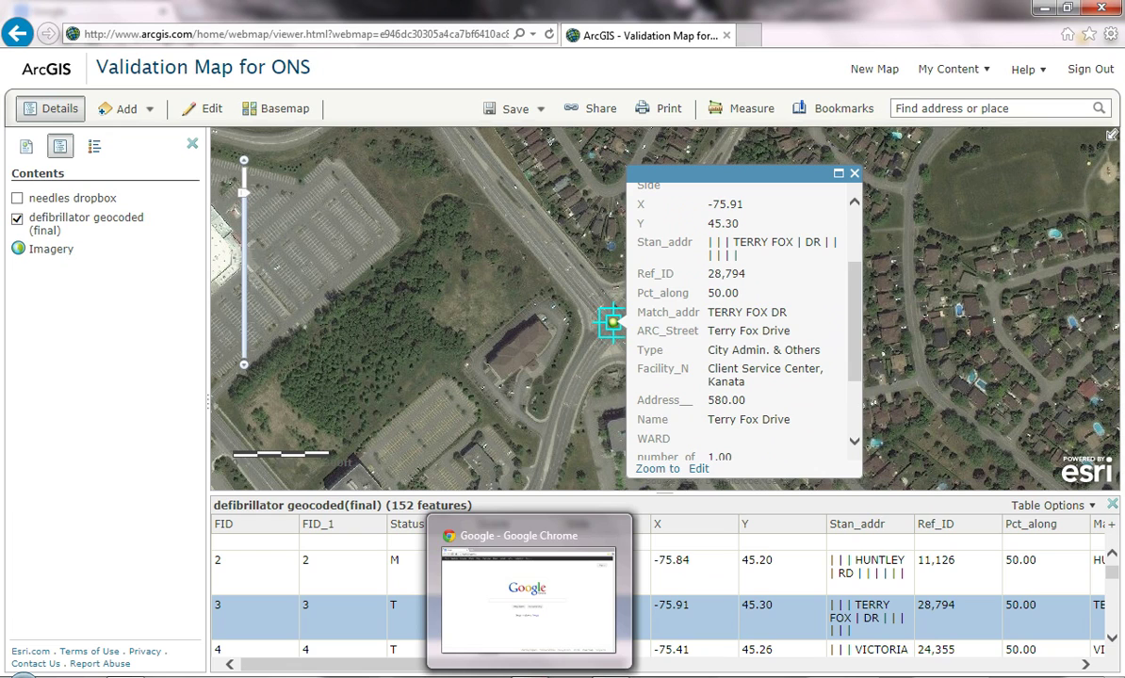
{"action": "left_click", "coordinate": [470, 586]}
{"action": "type", "text": "5"}
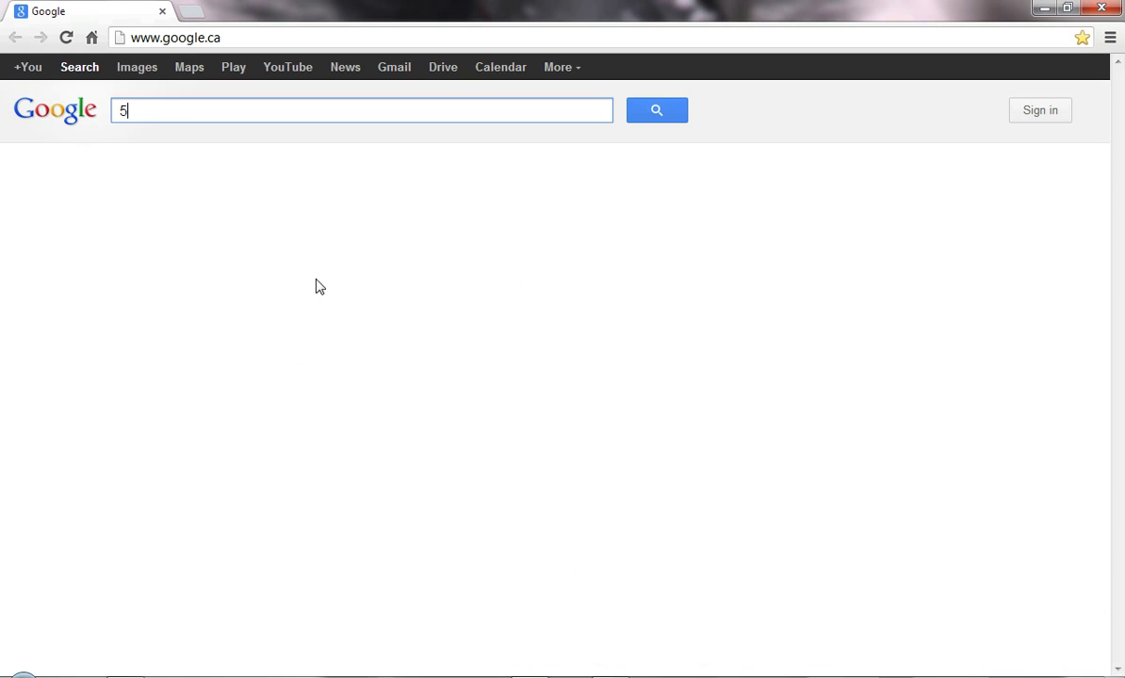
{"action": "type", "text": "80 terry"}
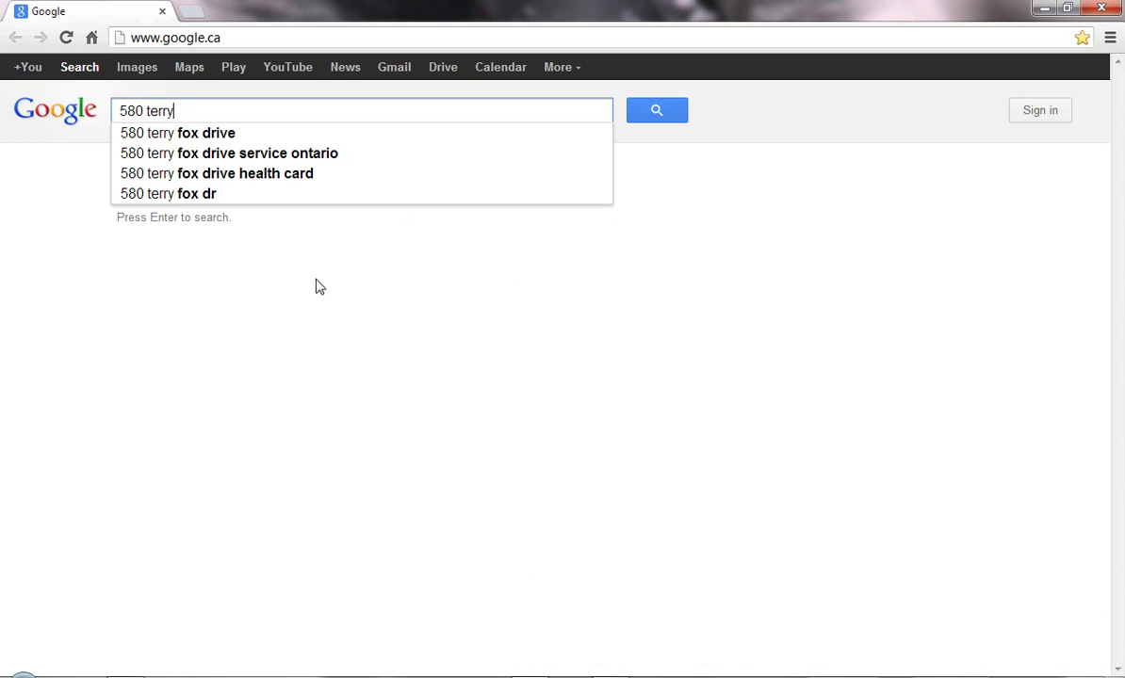
{"action": "left_click", "coordinate": [150, 139]}
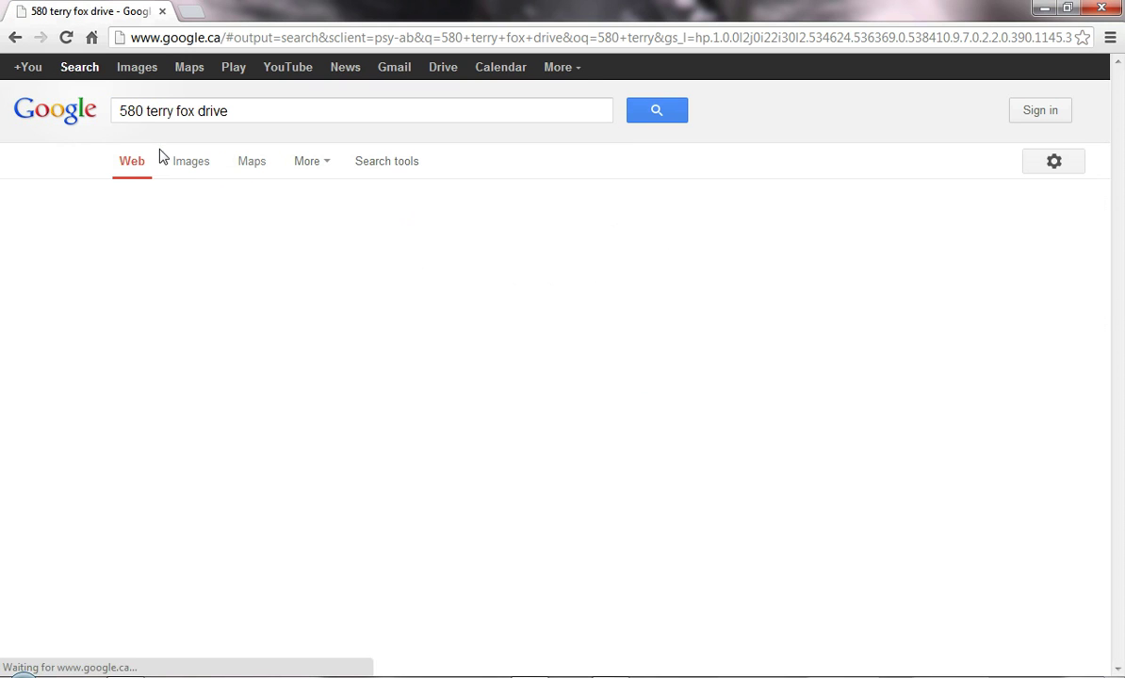
{"action": "left_click", "coordinate": [342, 424]}
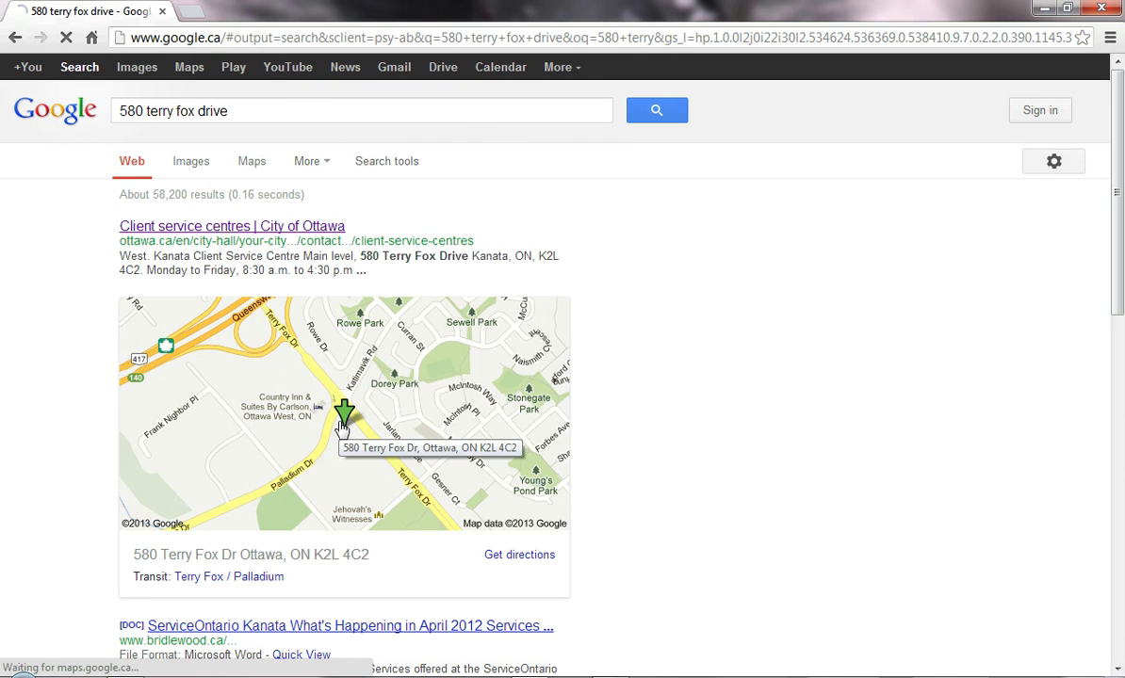
Step: Examine the site in Street View from several positions along Terry Fox Drive, checking the building and the sign at its entrance
{"action": "mouse_move", "coordinate": [376, 267]}
{"action": "left_mouse_down"}
{"action": "mouse_move", "coordinate": [463, 317]}
{"action": "mouse_move", "coordinate": [741, 402]}
{"action": "mouse_move", "coordinate": [733, 378]}
{"action": "left_mouse_up"}
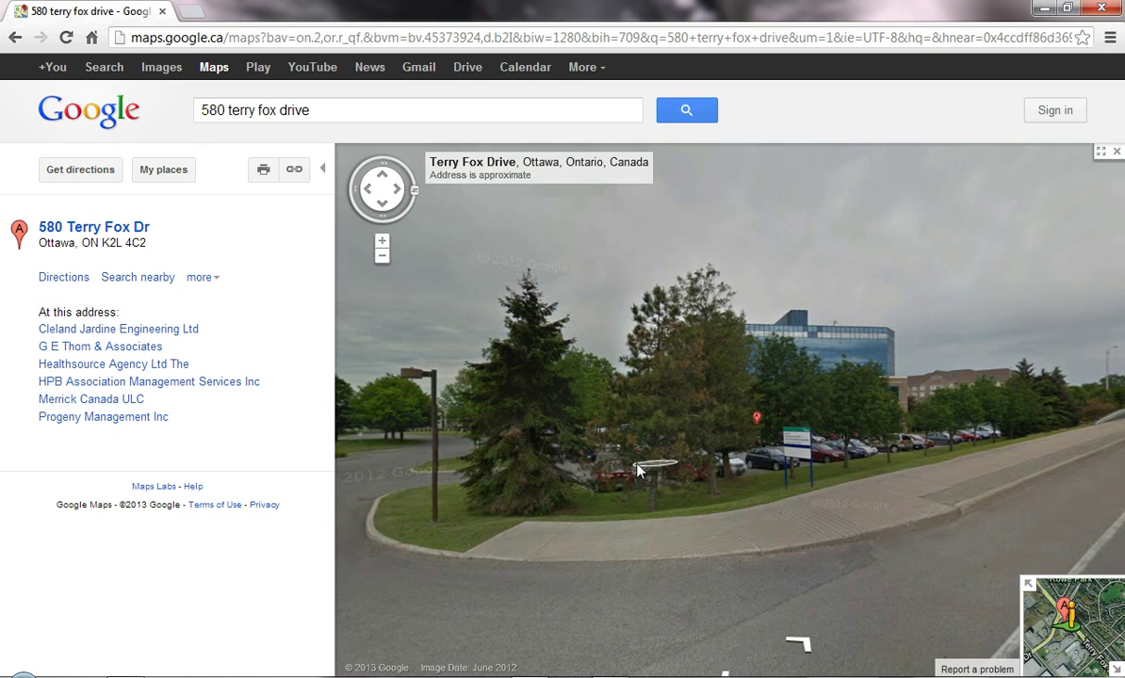
{"action": "left_click", "coordinate": [637, 468]}
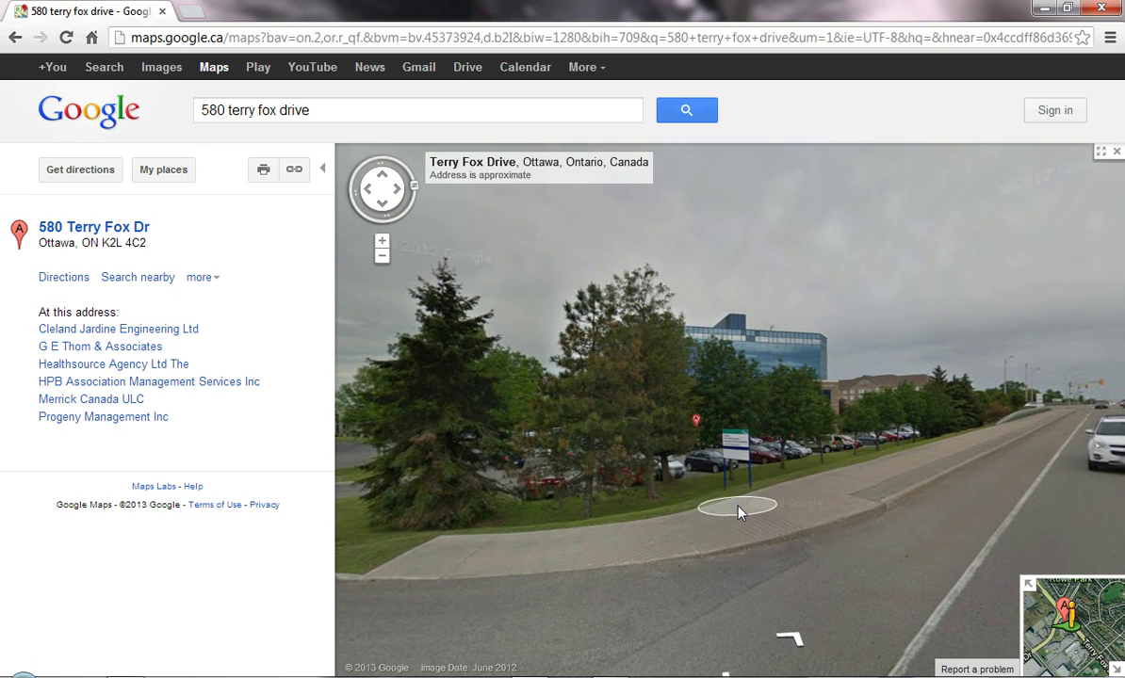
{"action": "left_click", "coordinate": [740, 514]}
{"action": "left_click", "coordinate": [945, 576]}
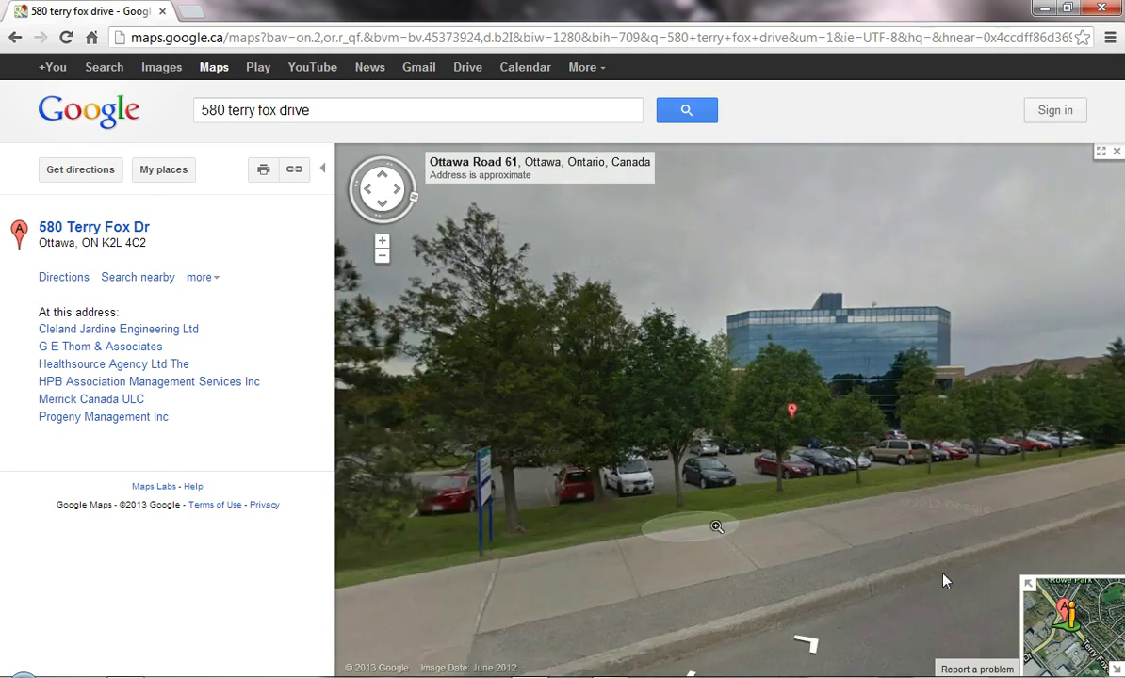
{"action": "left_click", "coordinate": [439, 579]}
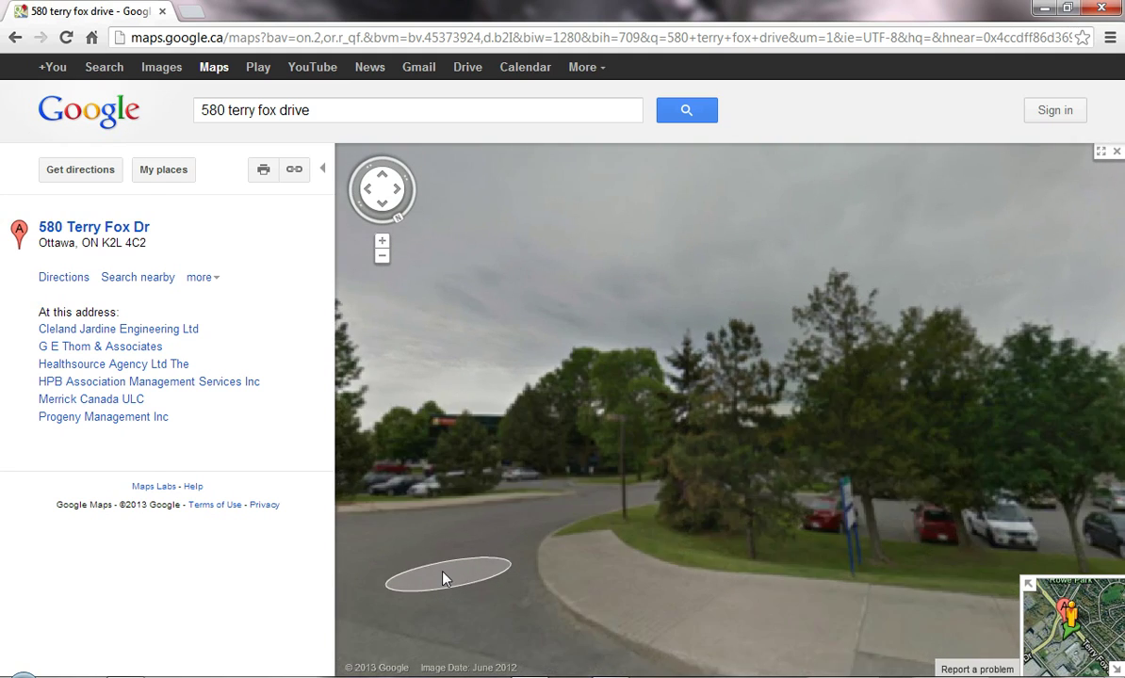
{"action": "left_click", "coordinate": [999, 556]}
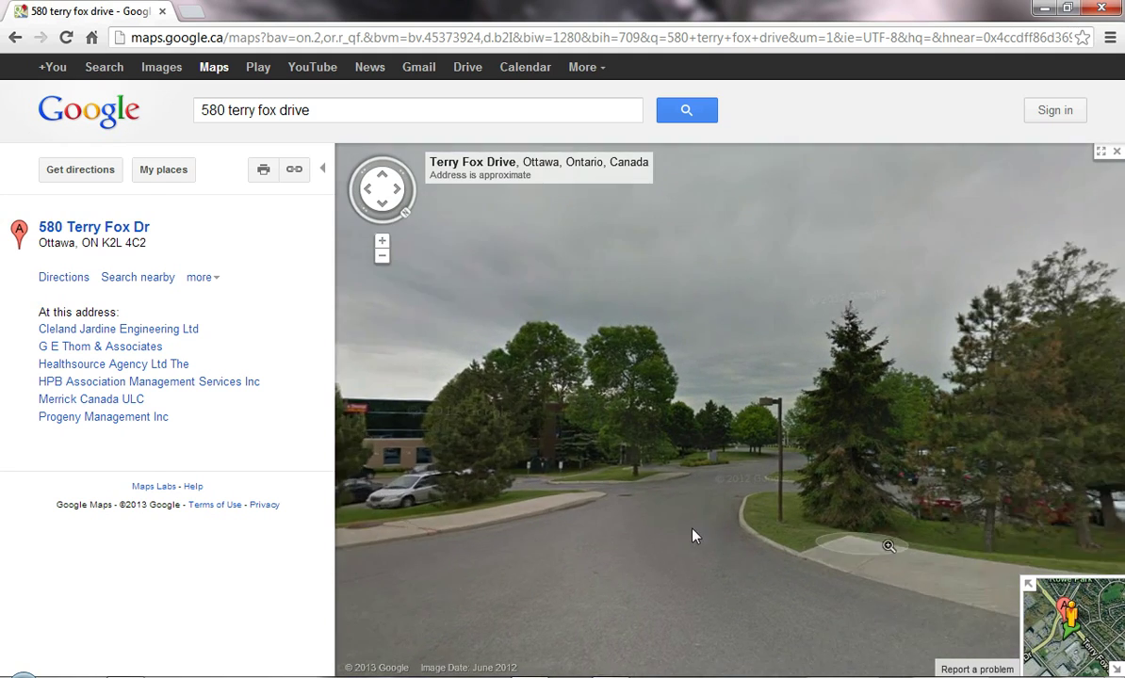
{"action": "left_click", "coordinate": [727, 533]}
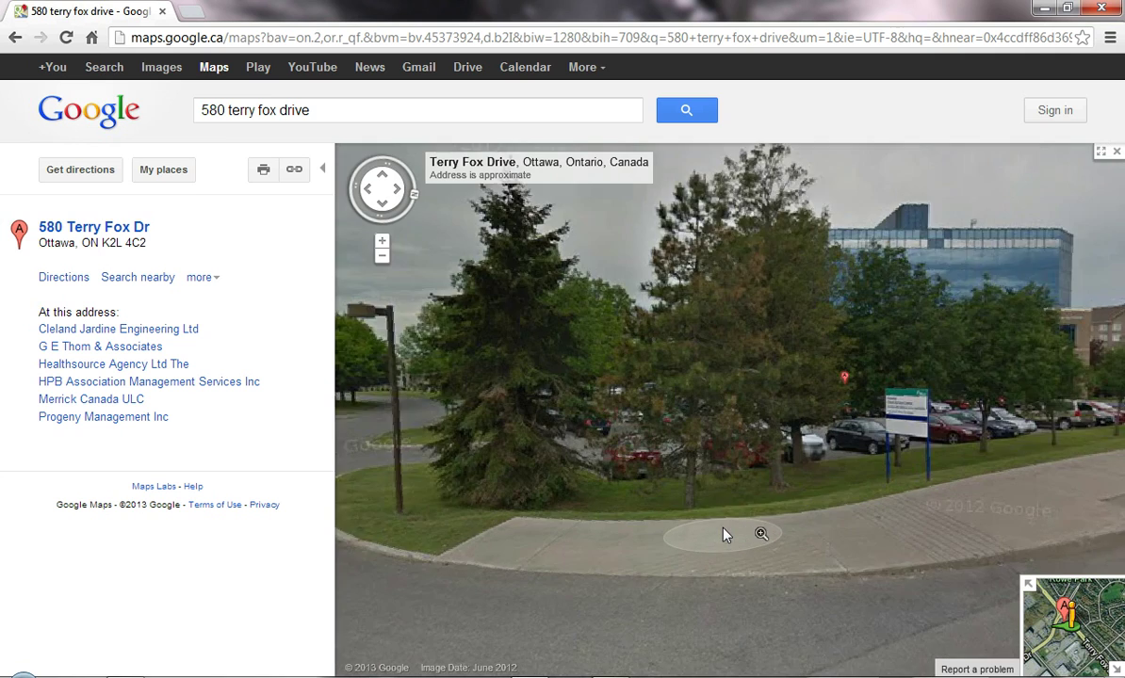
{"action": "left_click", "coordinate": [995, 358]}
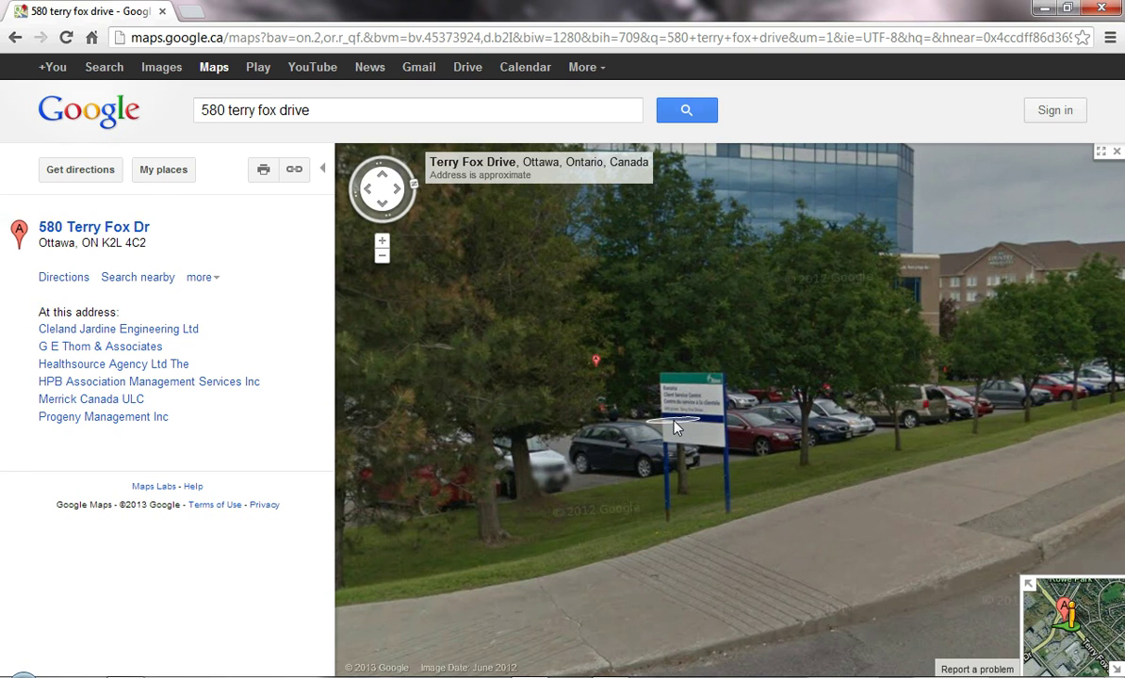
{"action": "left_click_drag", "start_coordinate": [675, 426], "coordinate": [851, 292]}
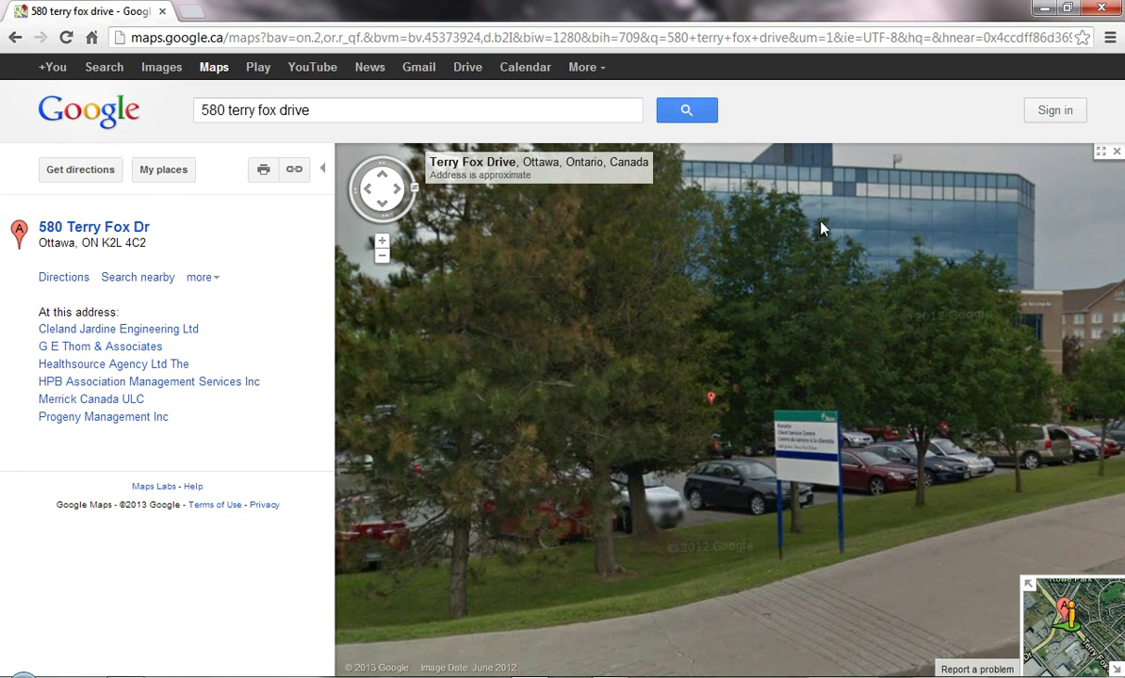
Step: Leave Street View, locate the building at the address marker on the satellite map, and return to the Validation Map for ONS
{"action": "left_click", "coordinate": [1115, 153]}
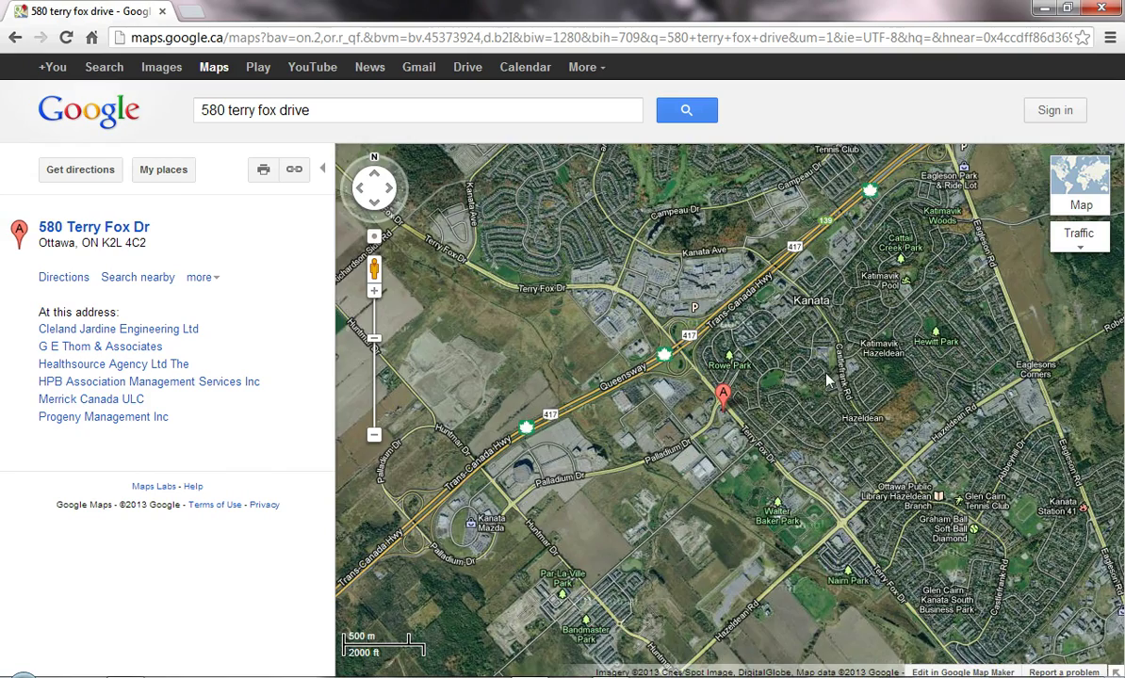
{"action": "scroll", "coordinate": [723, 404], "scroll_direction": "up", "scroll_amount": 2}
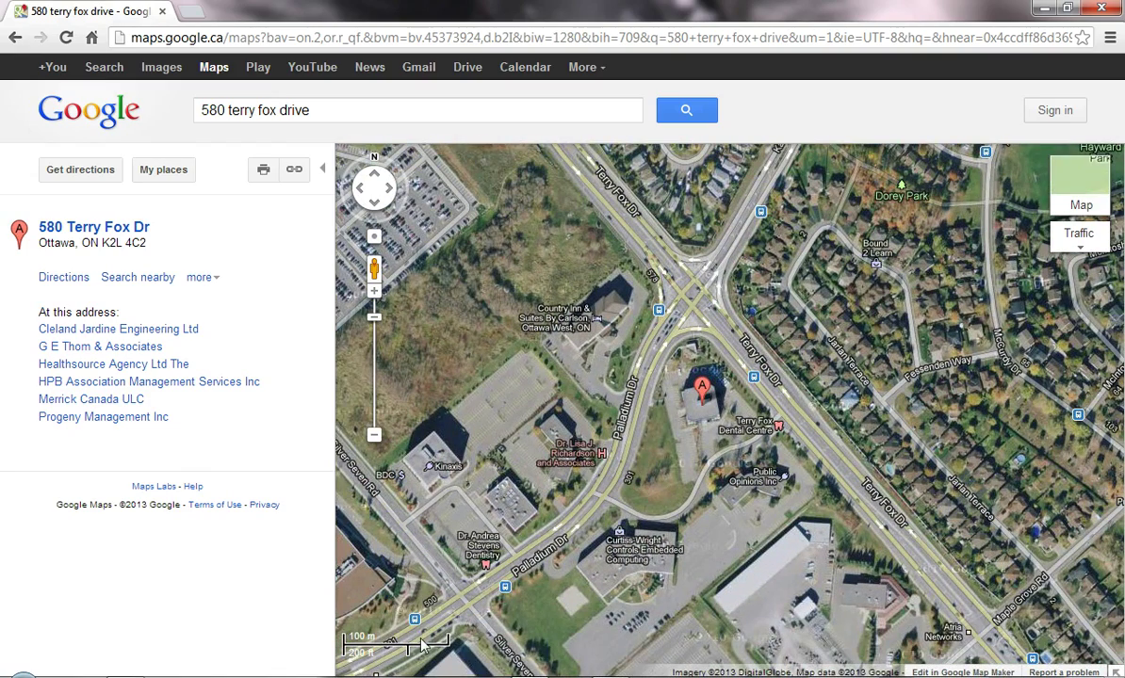
{"action": "key", "text": "alt+Tab"}
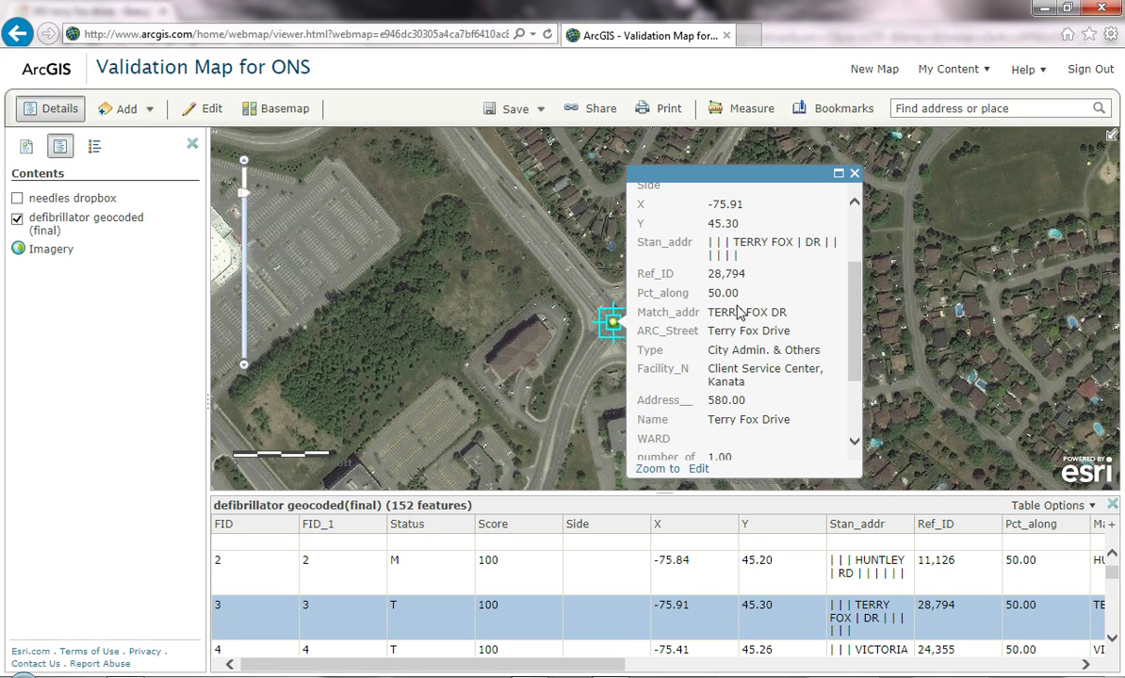
Step: Edit the FID 3 point and move it from the road intersection onto the client service building just south of it
{"action": "left_click", "coordinate": [575, 356]}
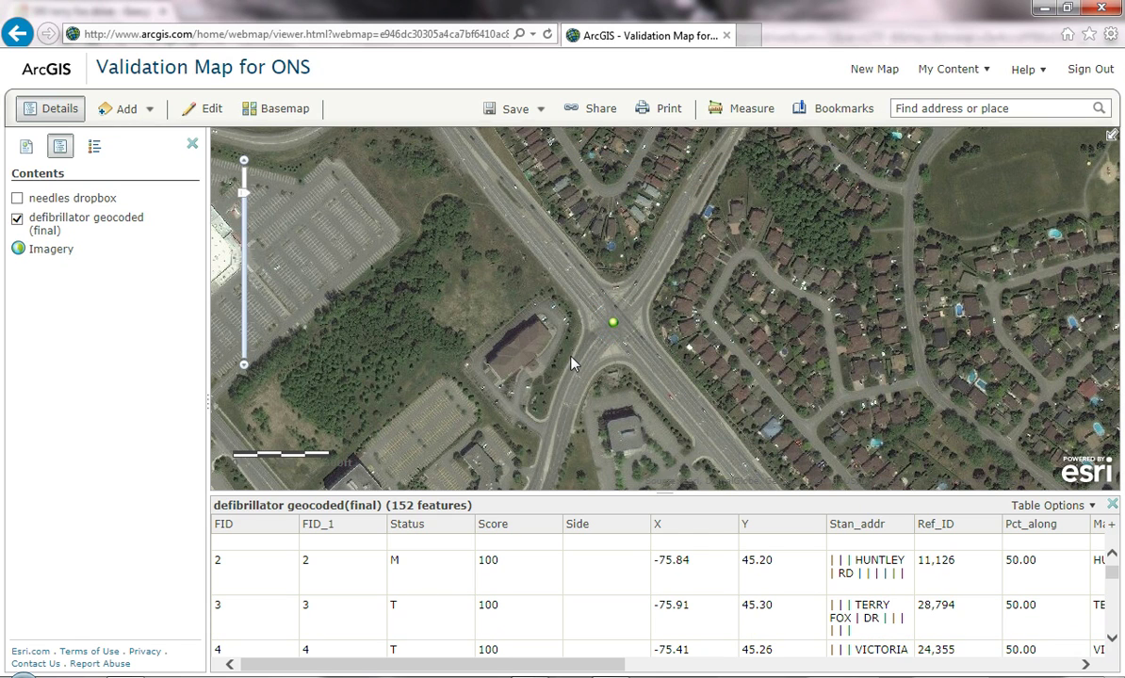
{"action": "left_click", "coordinate": [614, 325]}
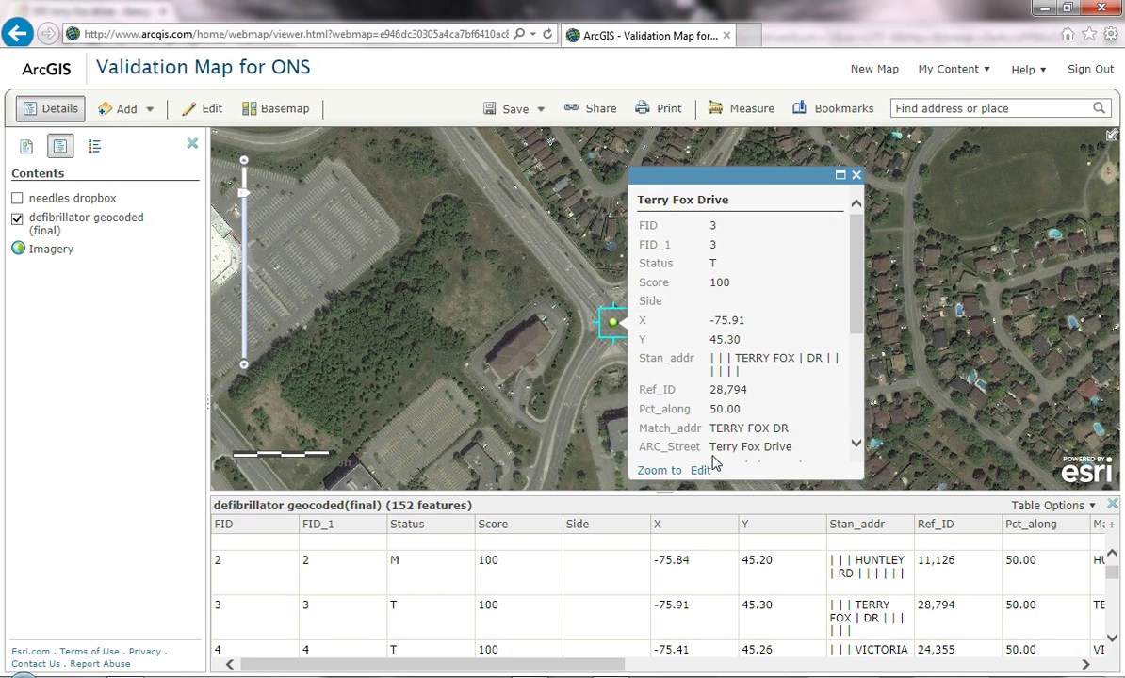
{"action": "left_click", "coordinate": [702, 471]}
{"action": "left_click", "coordinate": [612, 325]}
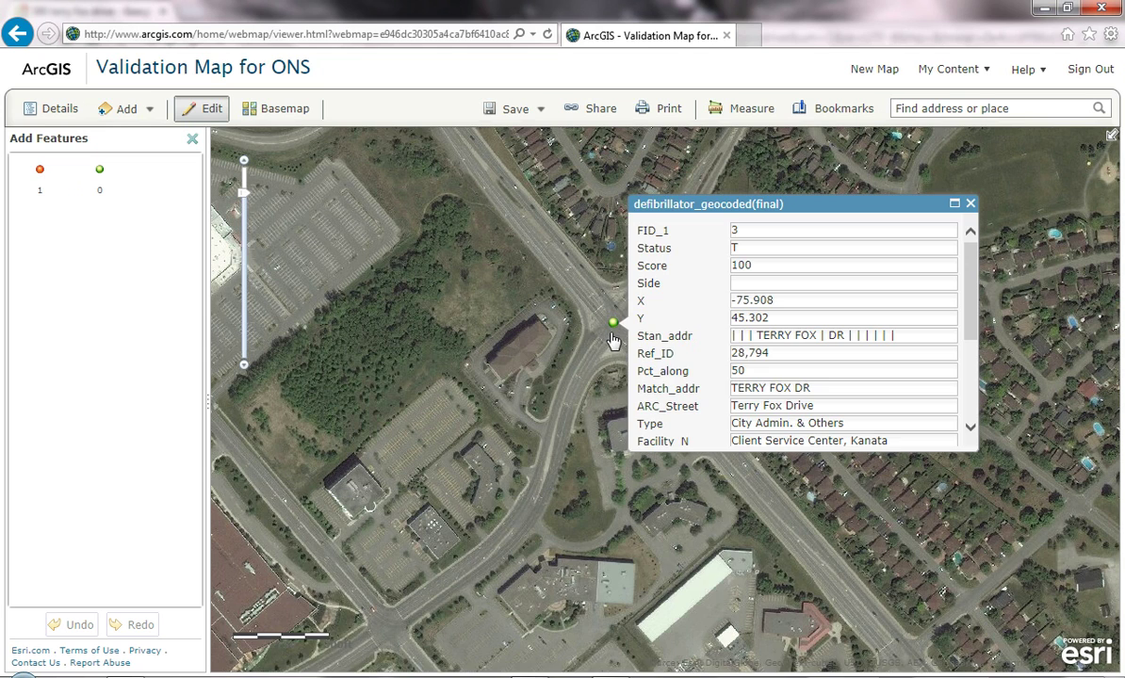
{"action": "left_click_drag", "start_coordinate": [614, 332], "coordinate": [628, 440]}
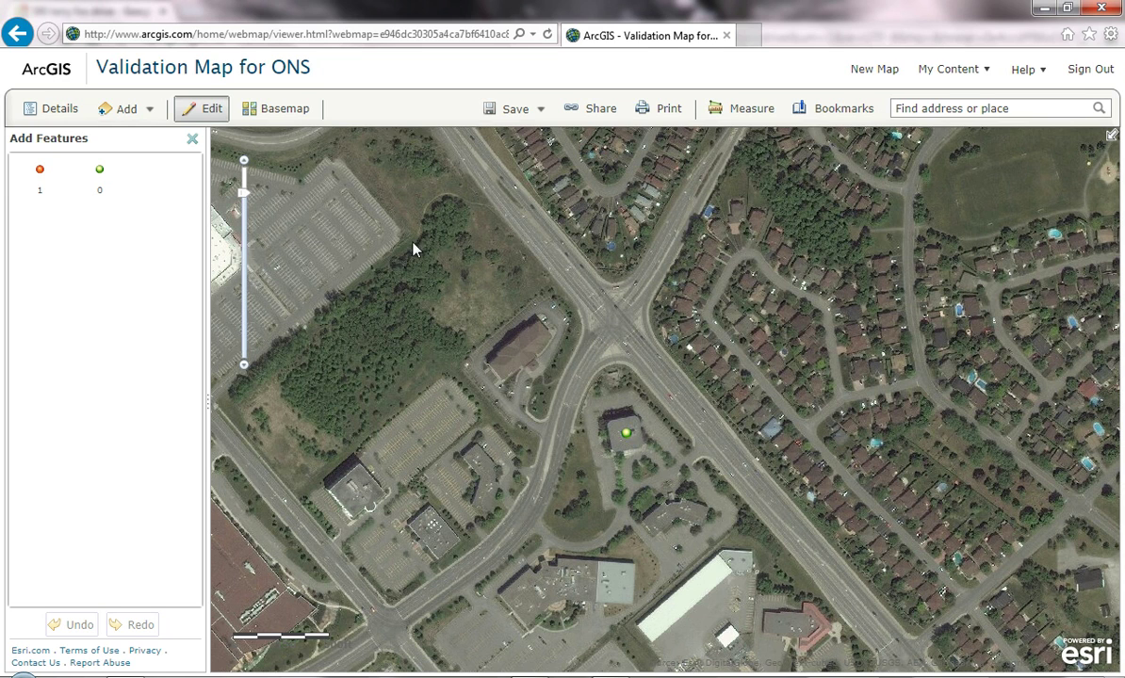
Step: Leave editing mode, return to the layer contents and save the map
{"action": "left_click", "coordinate": [194, 109]}
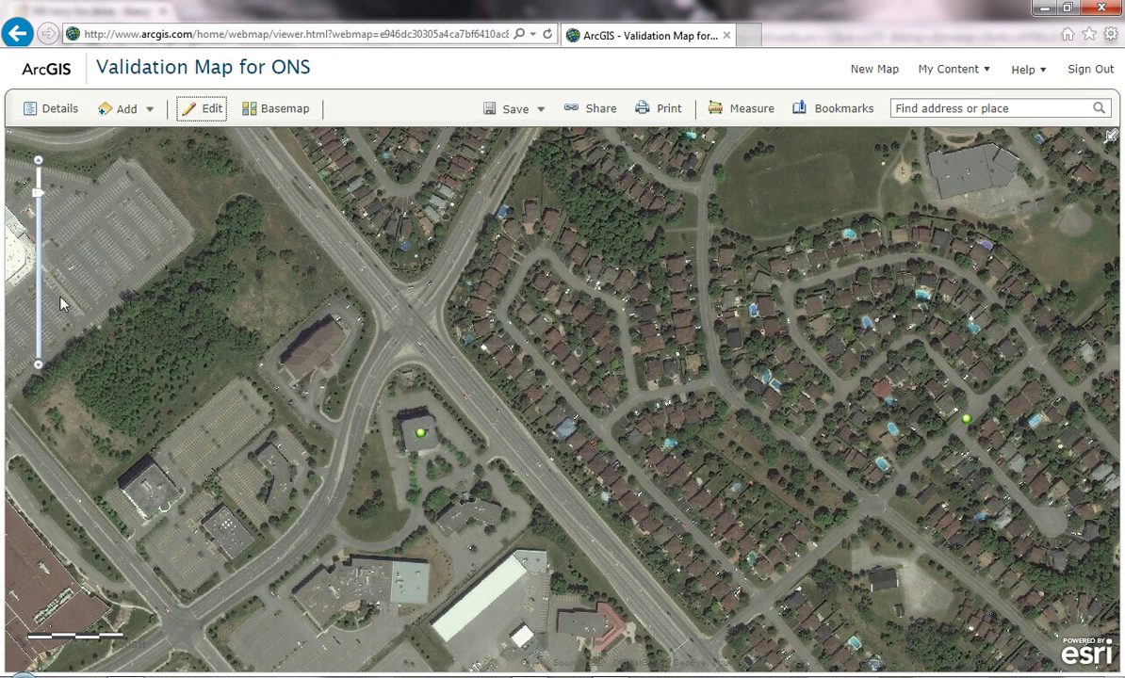
{"action": "left_click", "coordinate": [47, 110]}
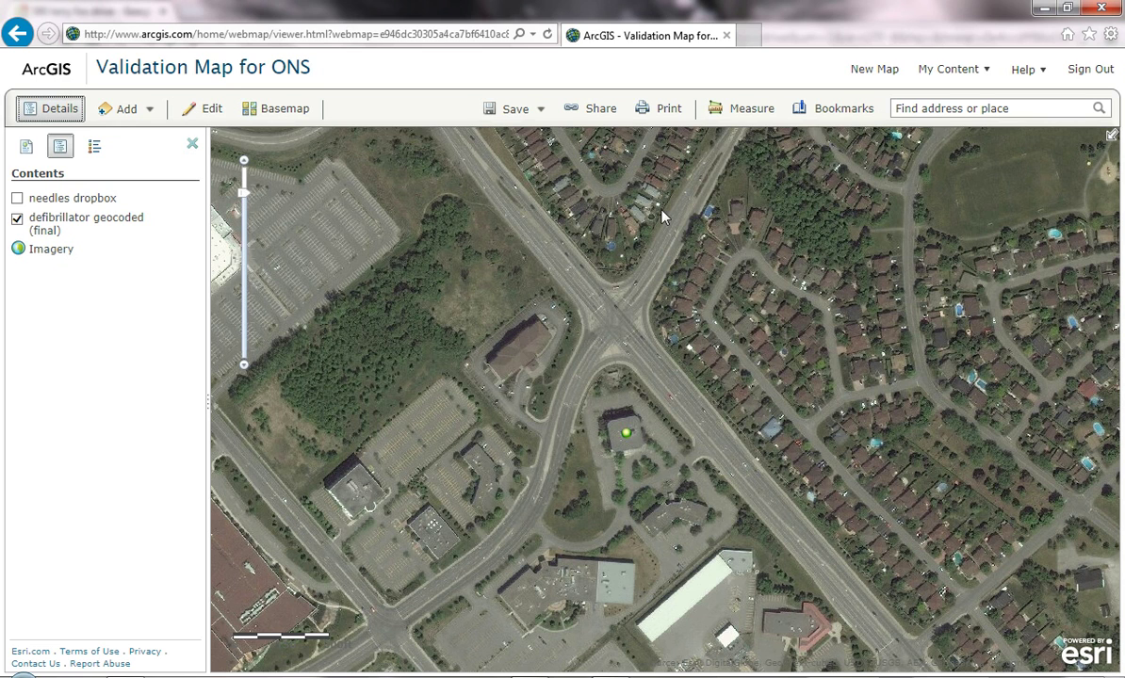
{"action": "left_click", "coordinate": [514, 109]}
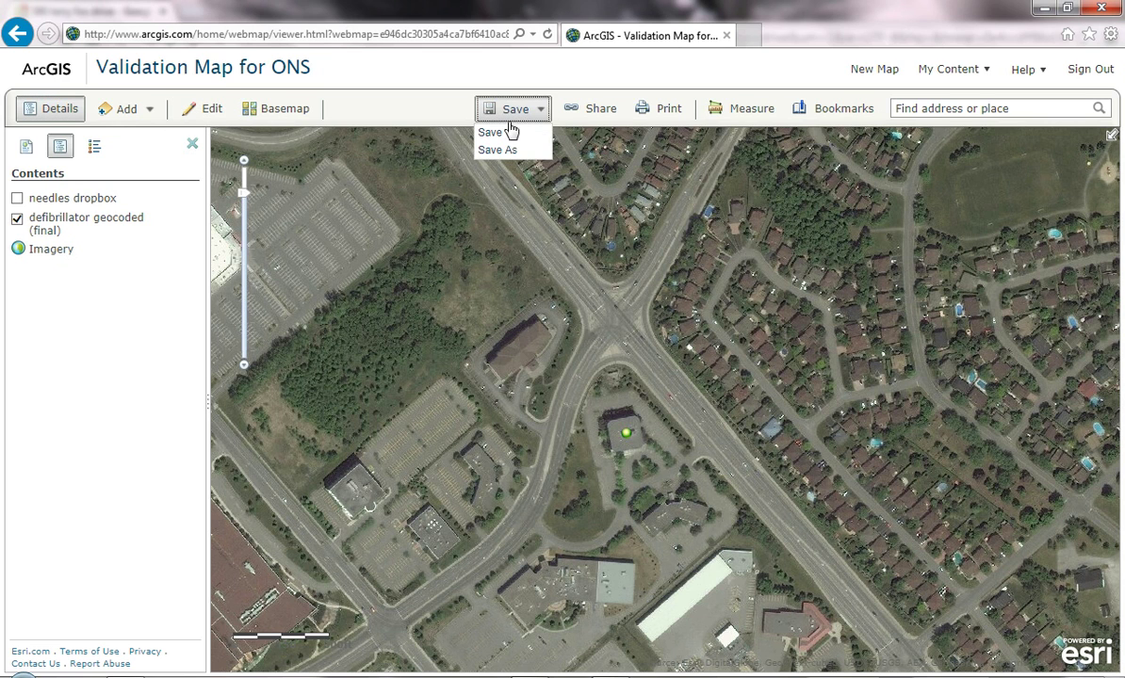
{"action": "left_click", "coordinate": [491, 133]}
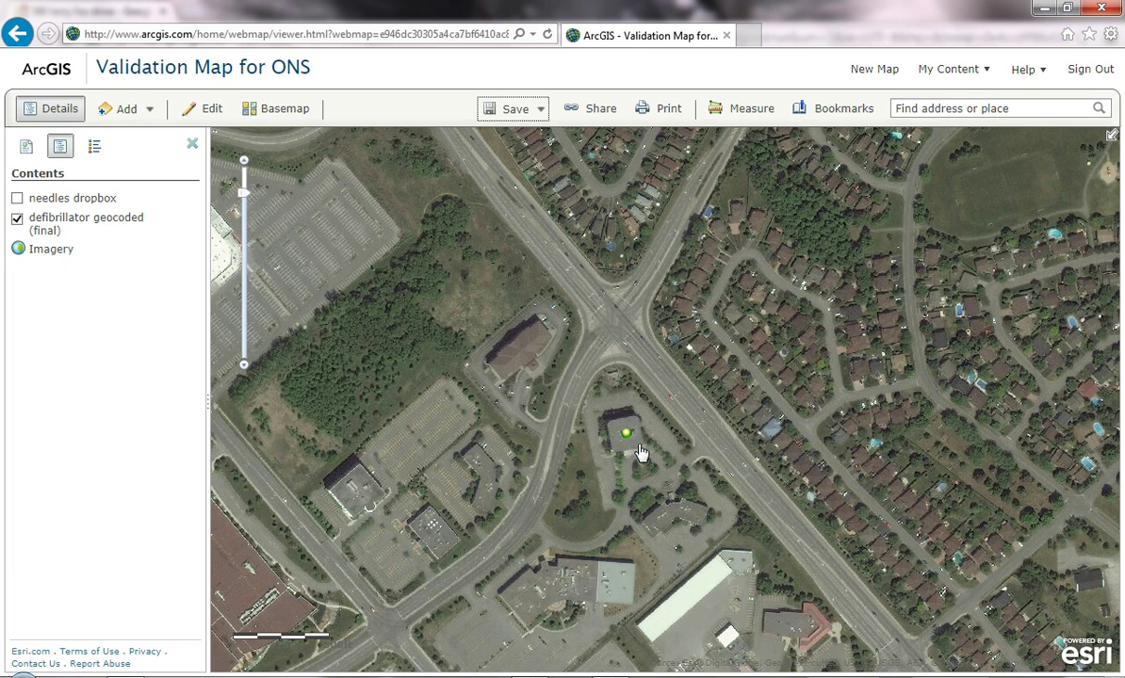
Step: Set the Valid field of the relocated FID 3 point to 1 and save the map
{"action": "left_click", "coordinate": [627, 434]}
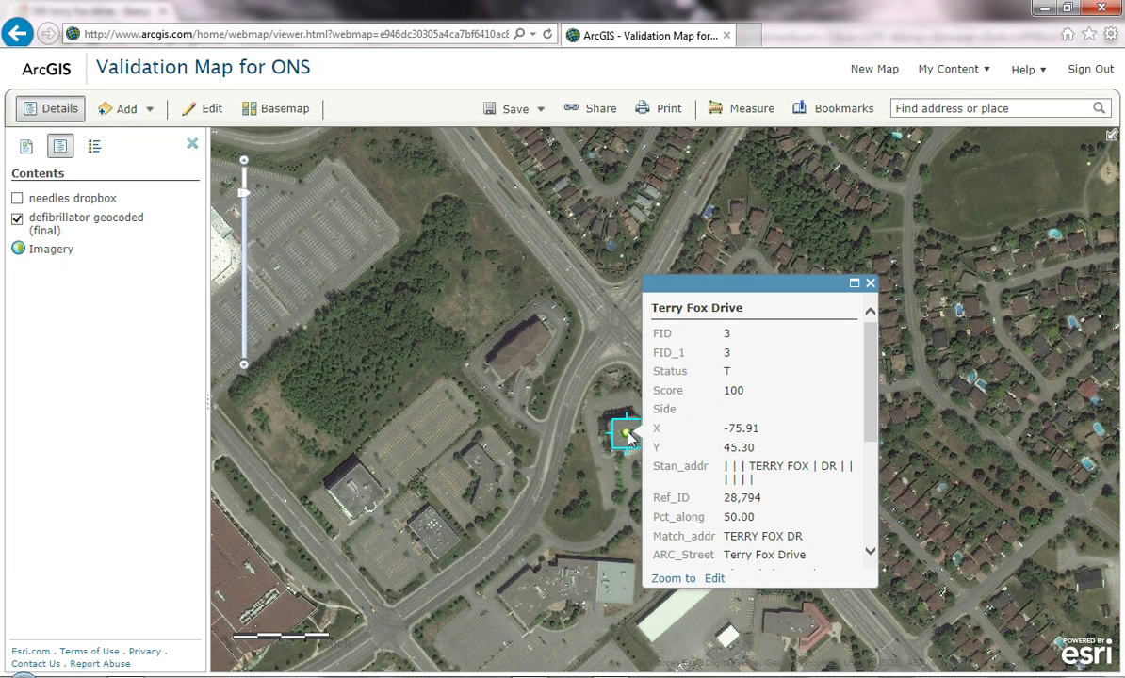
{"action": "left_click_drag", "start_coordinate": [874, 385], "coordinate": [812, 547]}
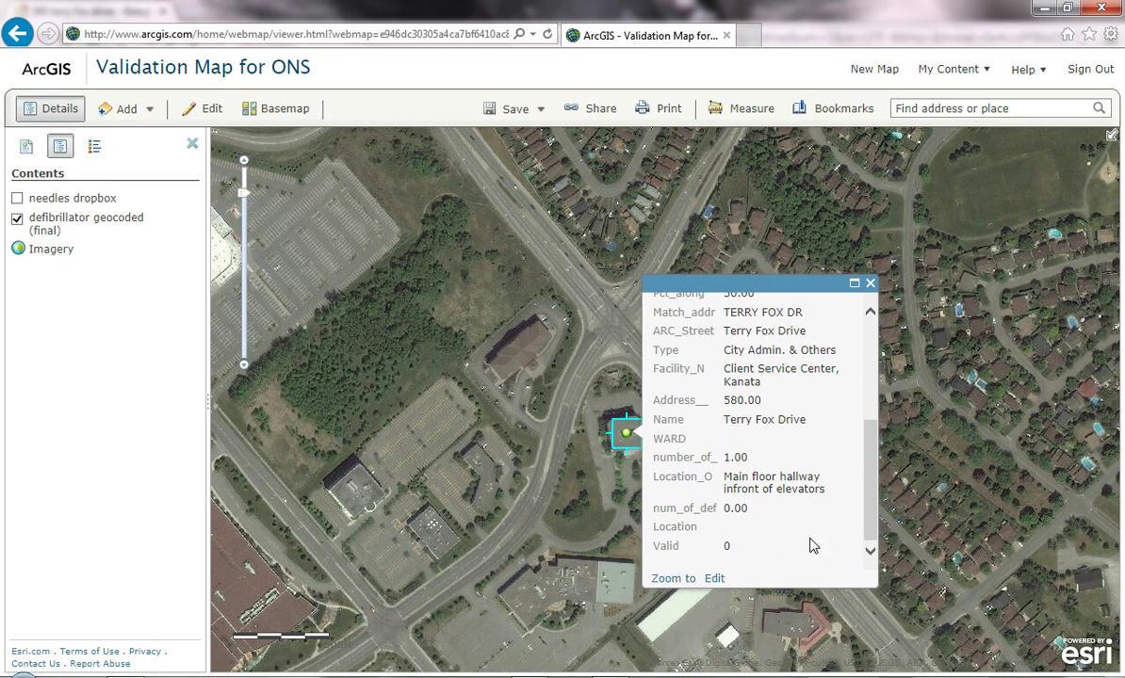
{"action": "left_click", "coordinate": [714, 577]}
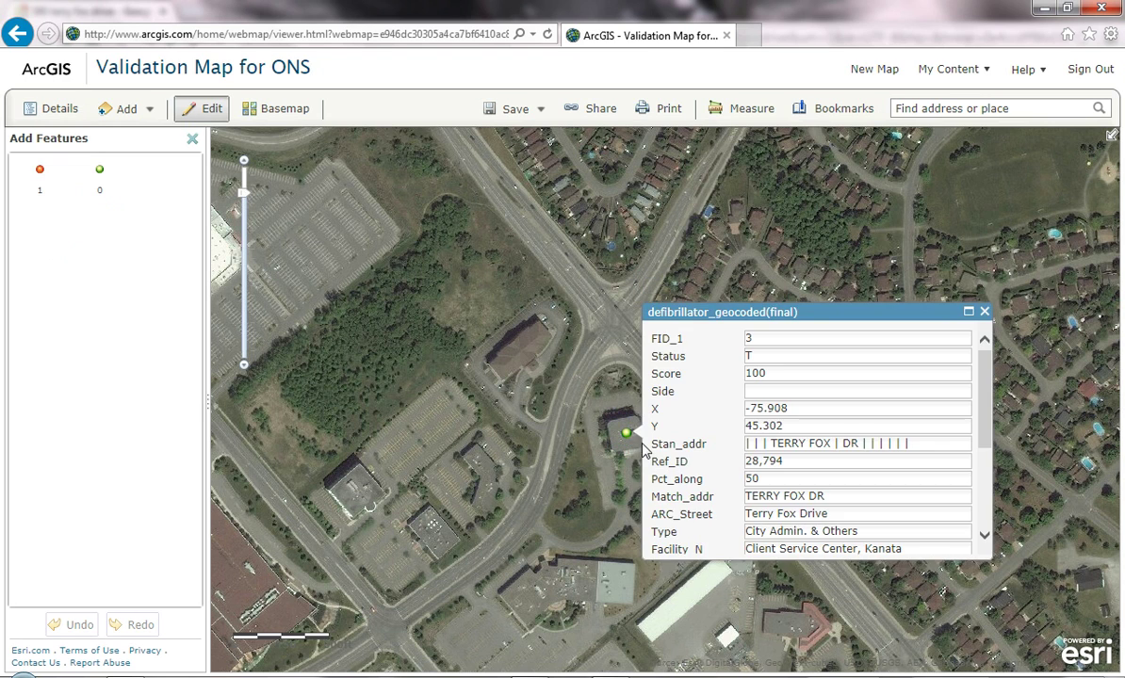
{"action": "left_click_drag", "start_coordinate": [983, 417], "coordinate": [978, 529]}
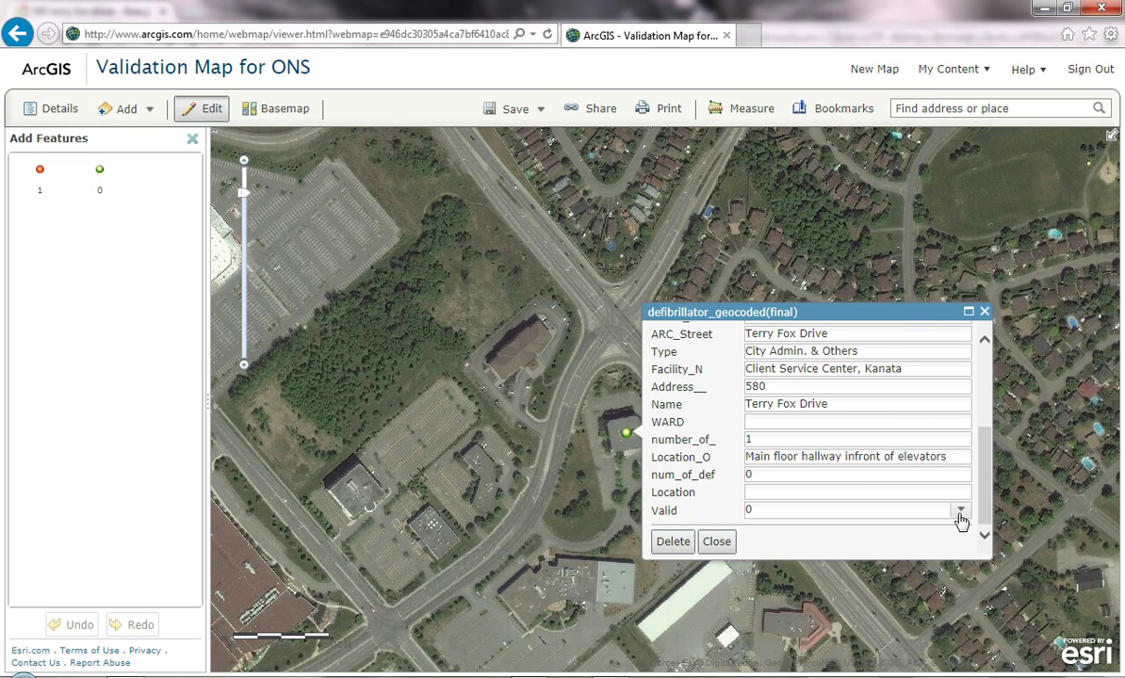
{"action": "left_click", "coordinate": [961, 511]}
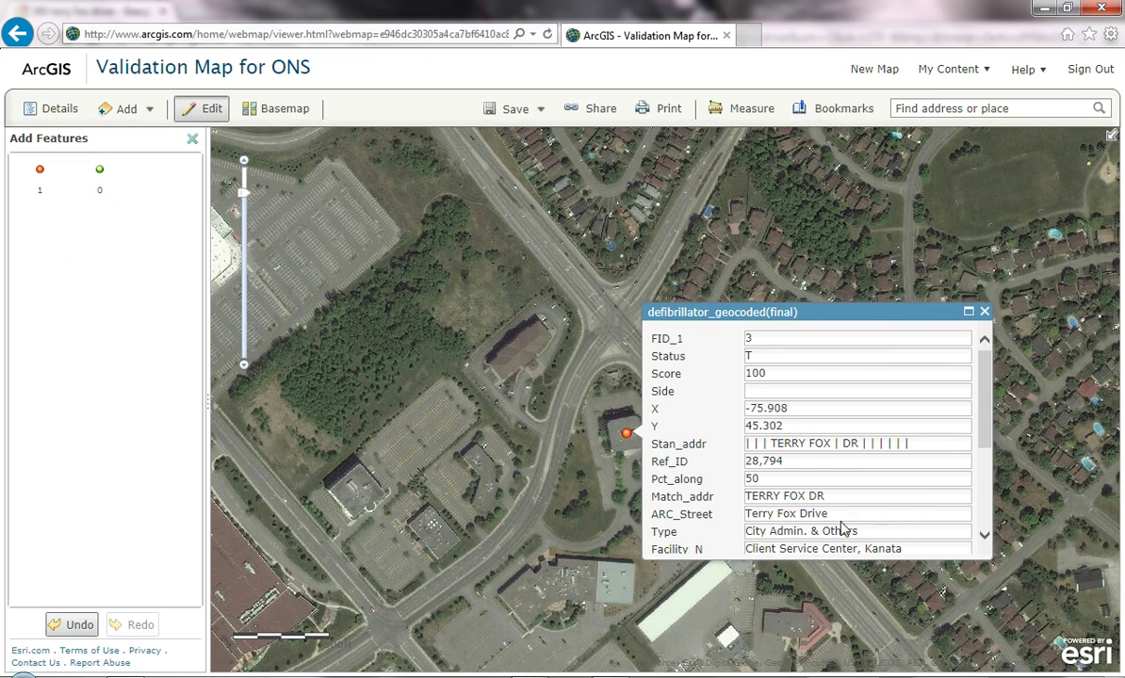
{"action": "left_click", "coordinate": [983, 311]}
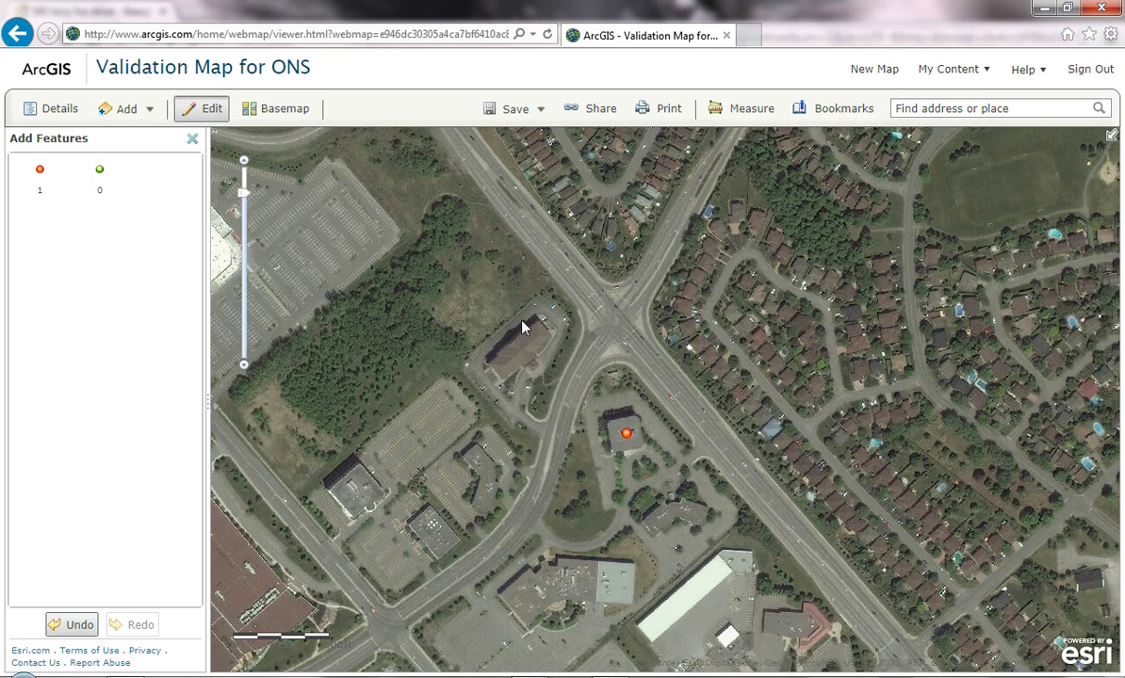
{"action": "left_click", "coordinate": [514, 109]}
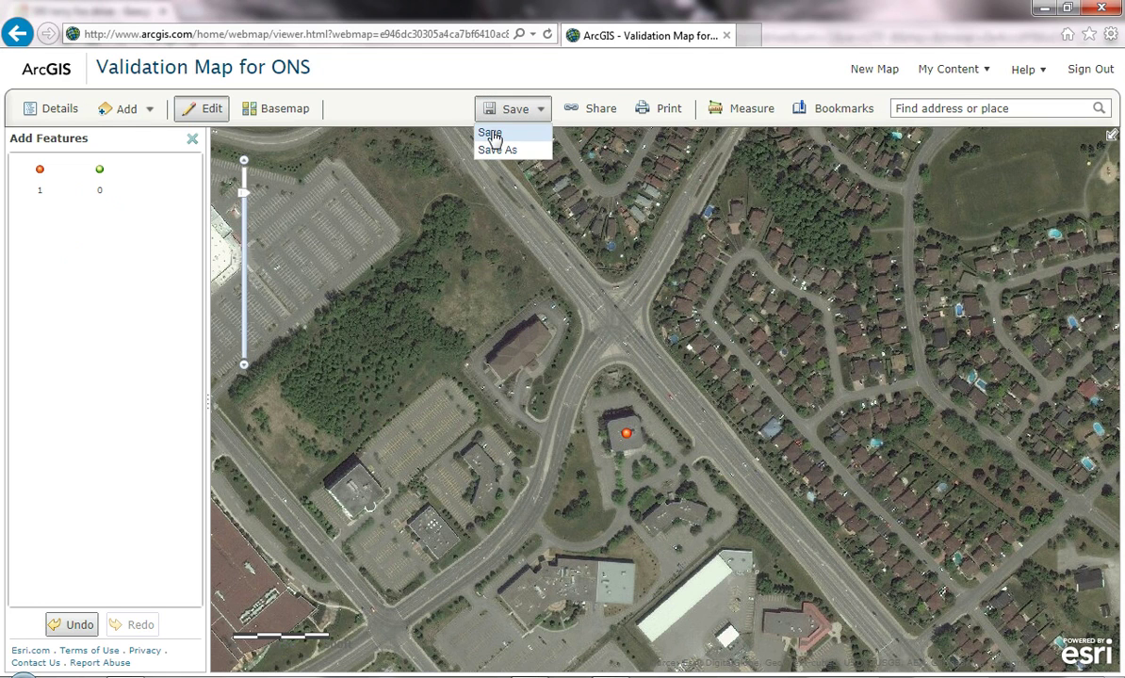
{"action": "left_click", "coordinate": [491, 131]}
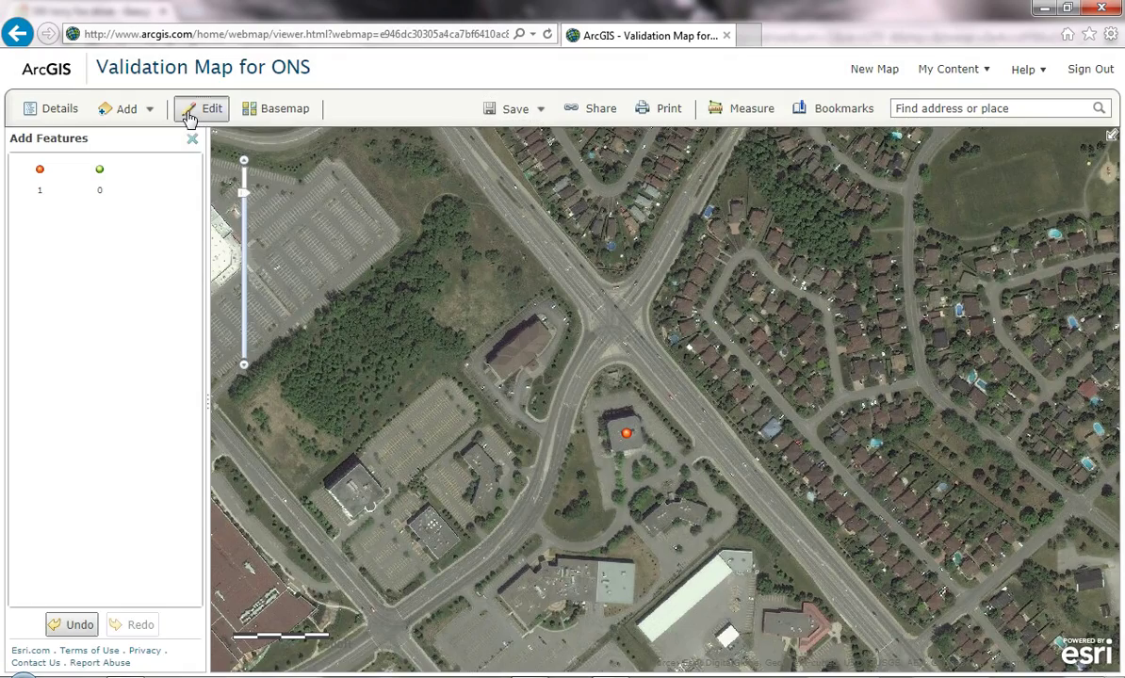
Step: Leave editing mode and show the attribute table of the defibrillator geocoded (final) layer
{"action": "left_click", "coordinate": [194, 117]}
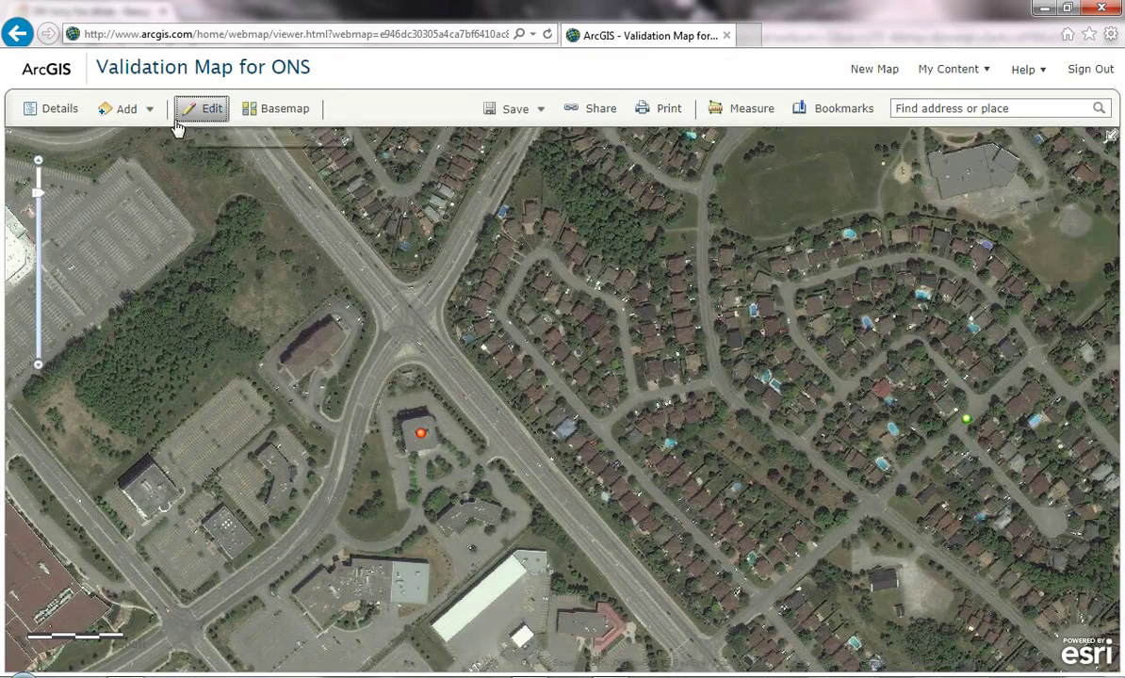
{"action": "left_click", "coordinate": [49, 109]}
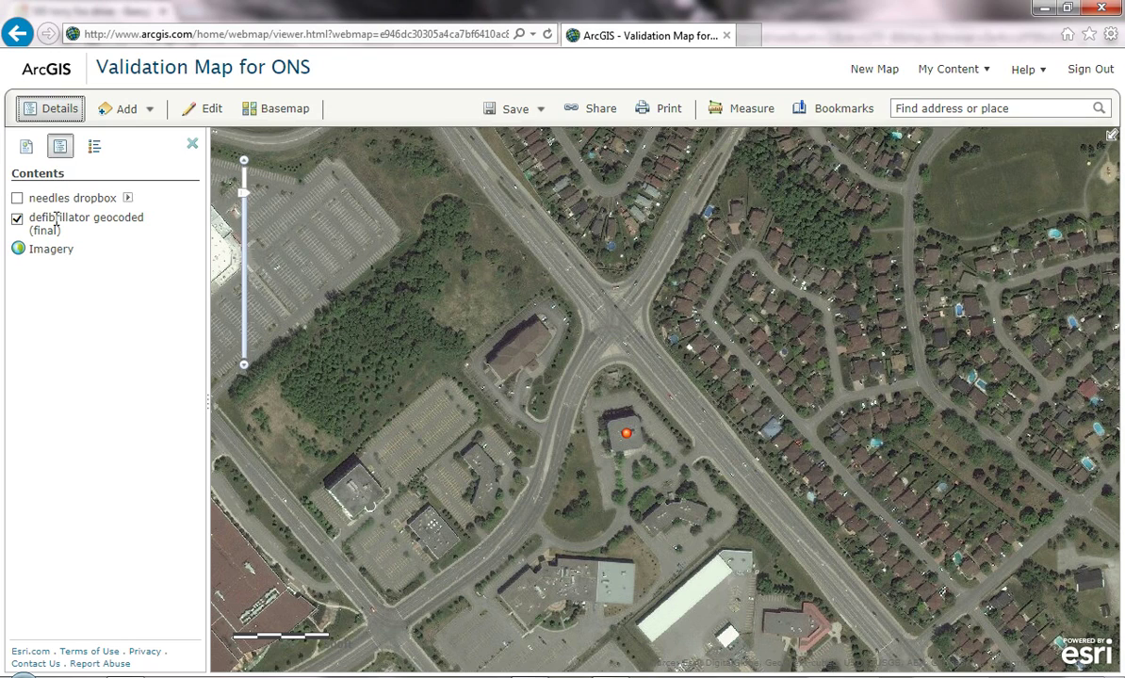
{"action": "left_click", "coordinate": [175, 217]}
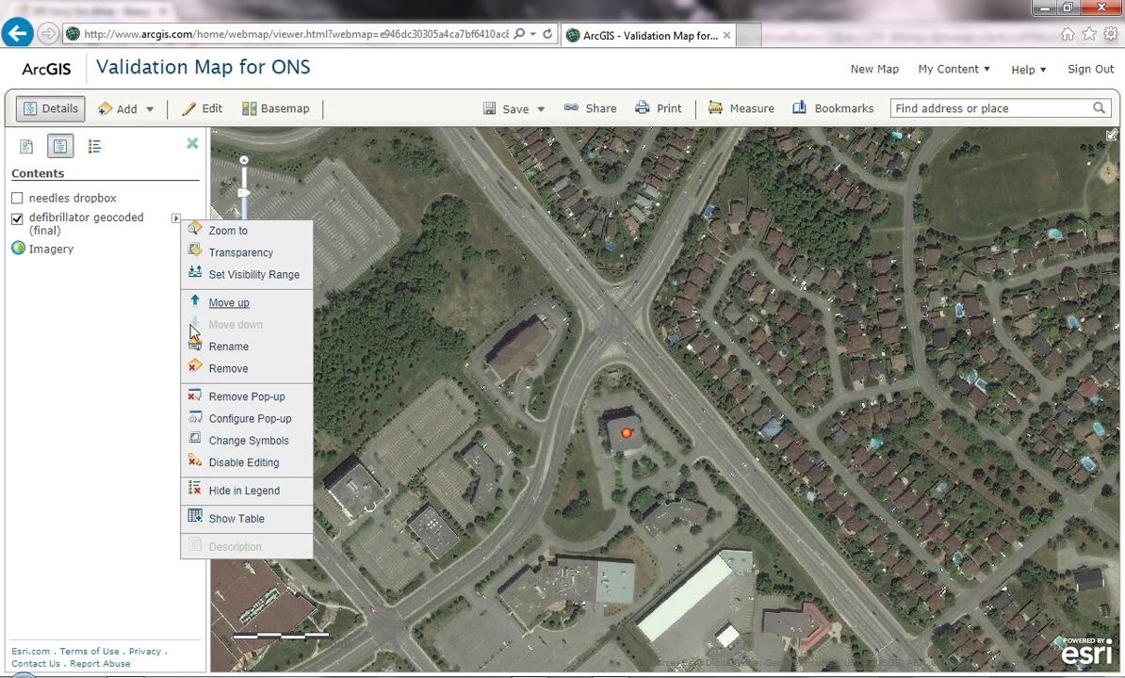
{"action": "left_click", "coordinate": [227, 519]}
Step: Select the FID 4 record in the defibrillator table and zoom the map to the selection
{"action": "left_click", "coordinate": [1077, 645]}
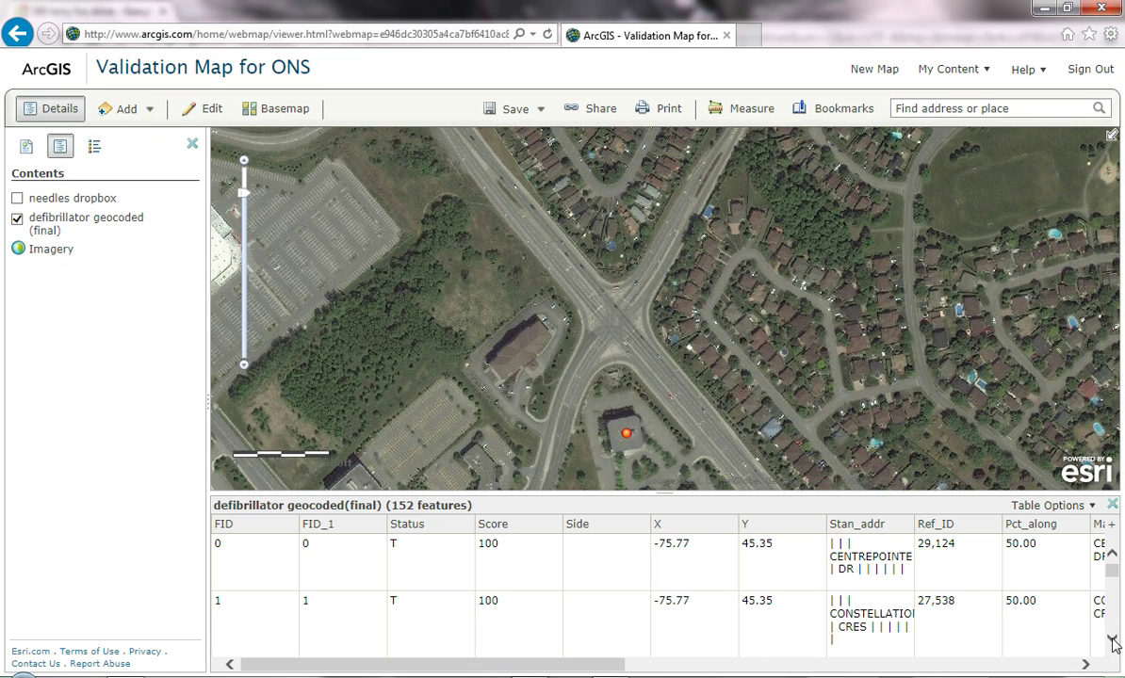
{"action": "left_click", "coordinate": [1111, 638]}
{"action": "left_click", "coordinate": [1111, 638]}
{"action": "left_click", "coordinate": [1111, 638]}
{"action": "left_click", "coordinate": [1111, 638]}
{"action": "left_click", "coordinate": [1111, 637]}
{"action": "left_click", "coordinate": [229, 612]}
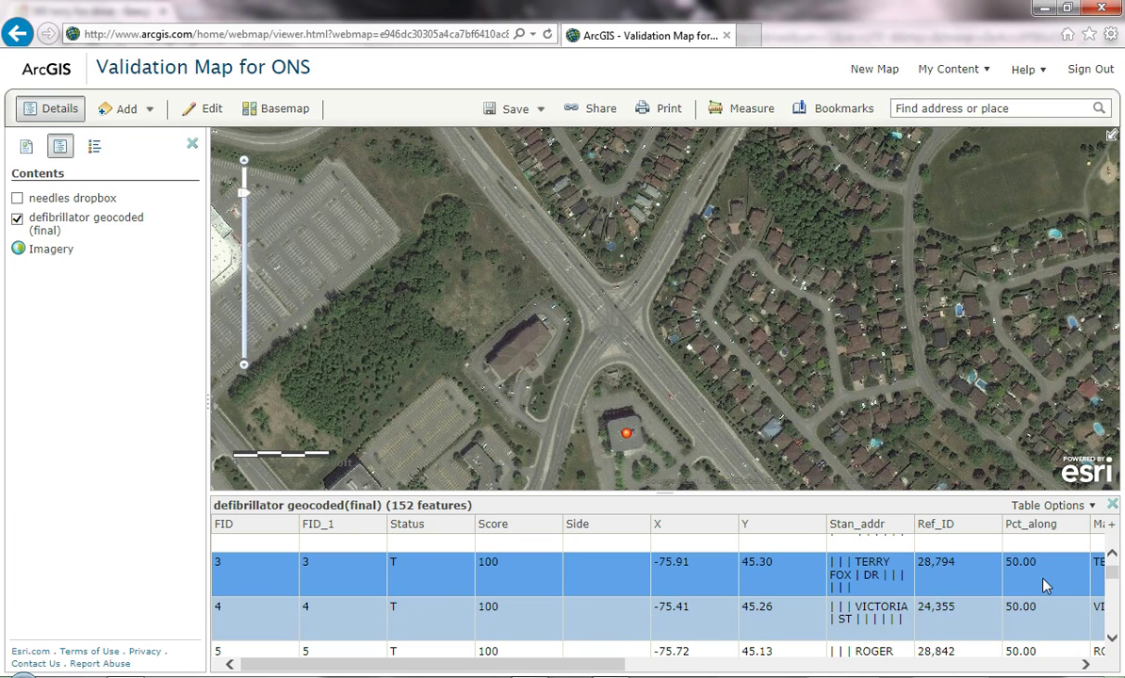
{"action": "left_click", "coordinate": [1073, 505]}
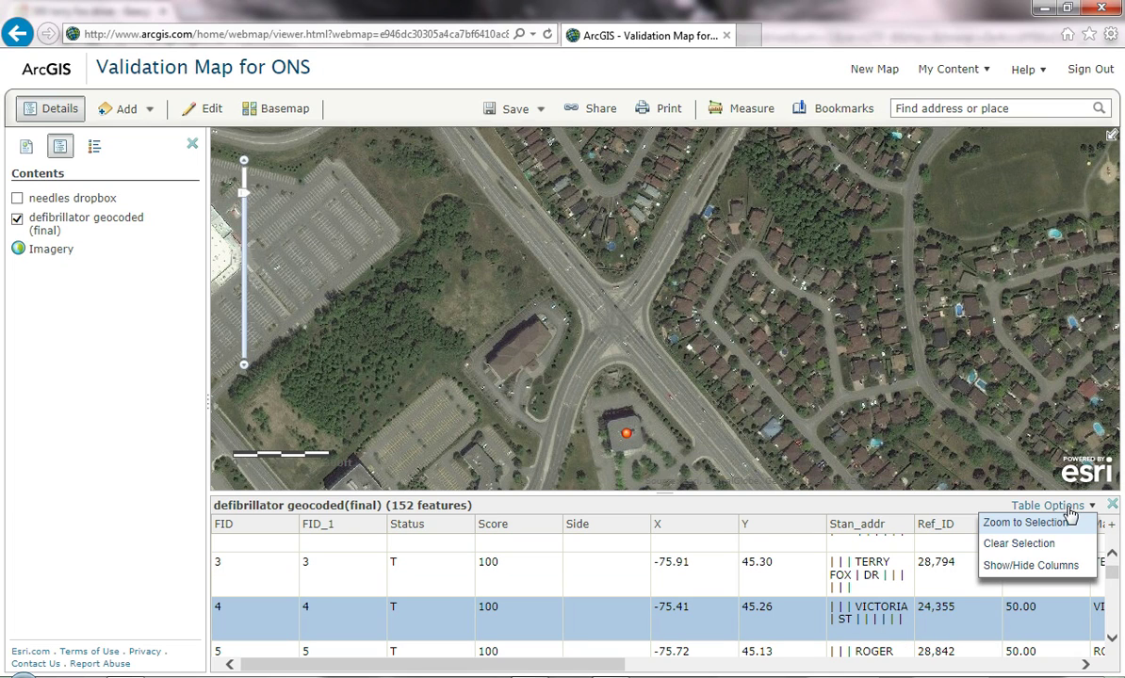
{"action": "left_click", "coordinate": [1037, 524]}
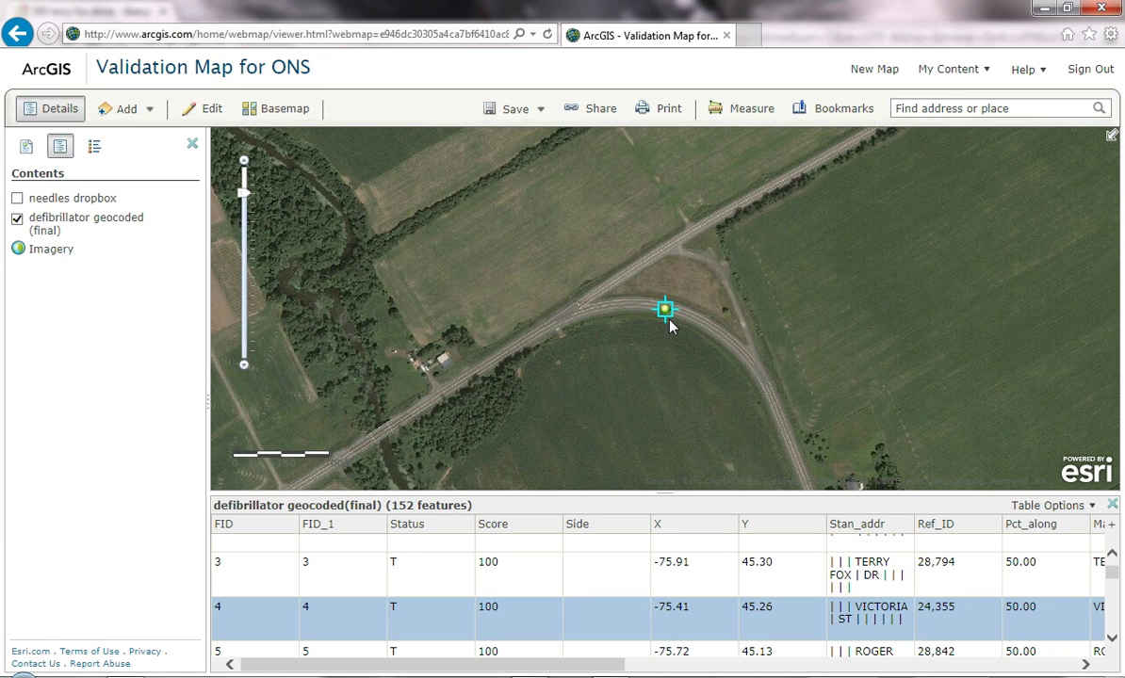
Step: Examine the FID 4 point's position on the imagery and read its facility name and address details in its pop-up, then close it
{"action": "scroll", "coordinate": [668, 325], "scroll_direction": "up", "scroll_amount": 1}
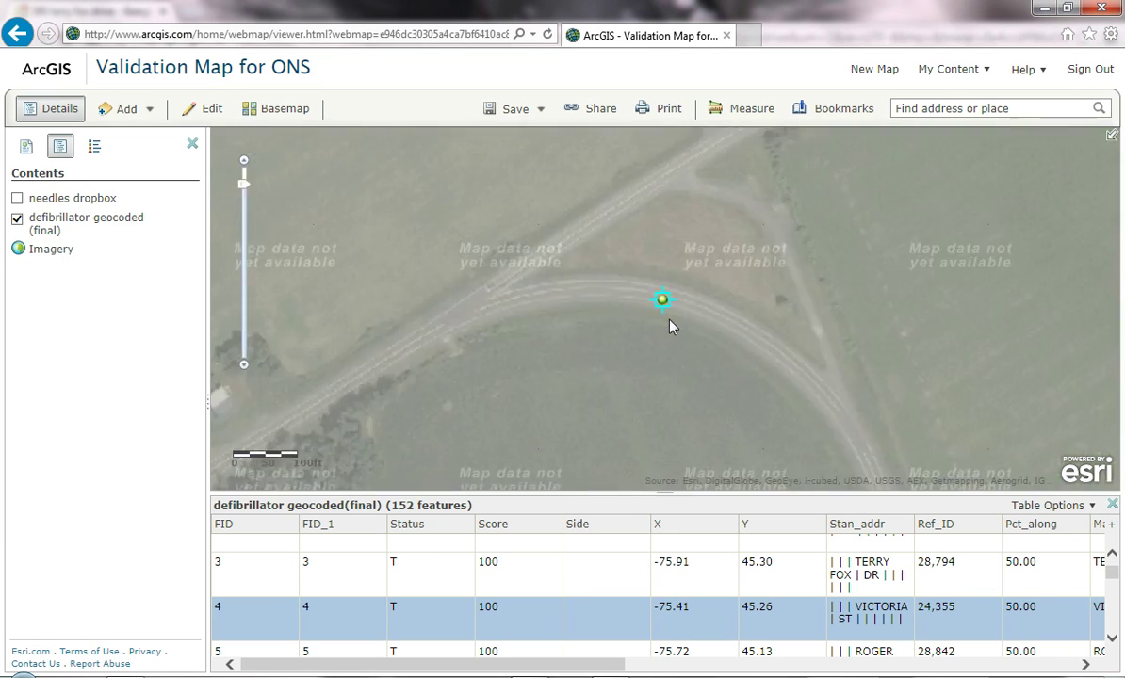
{"action": "scroll", "coordinate": [672, 327], "scroll_direction": "down", "scroll_amount": 1}
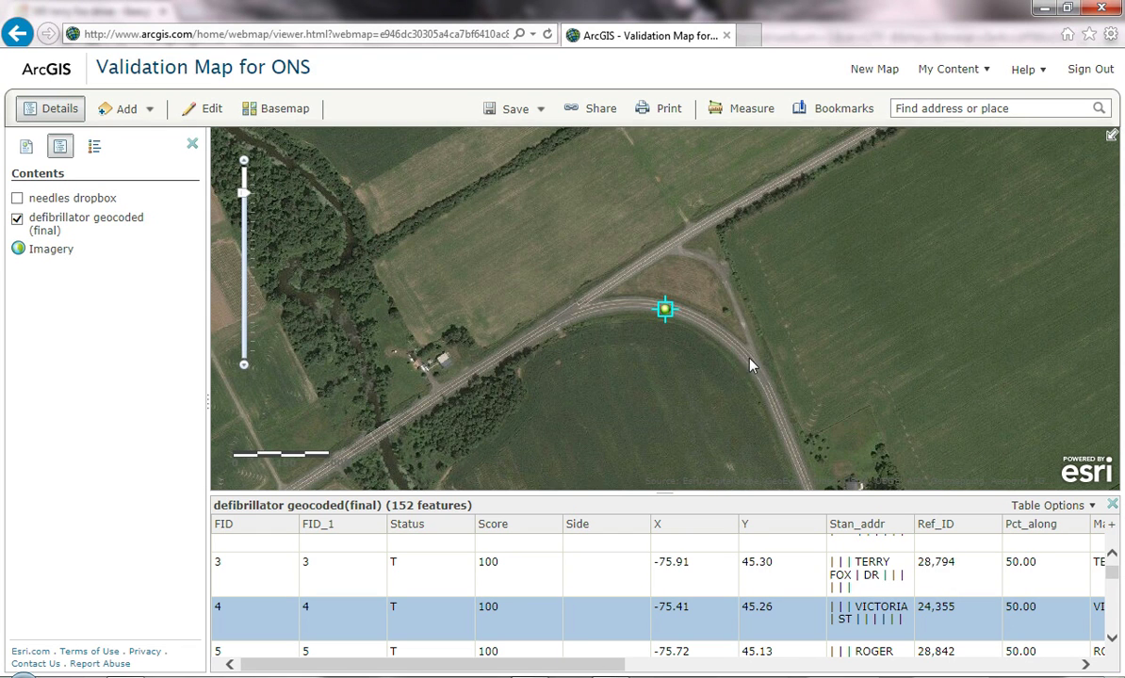
{"action": "left_click", "coordinate": [663, 313]}
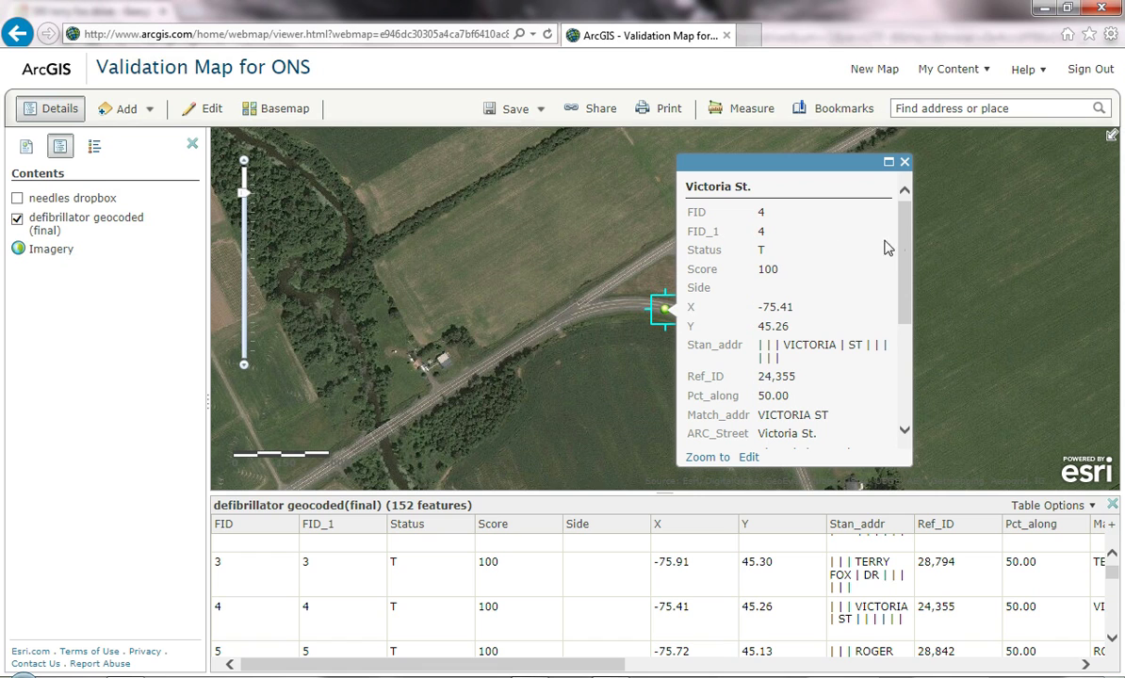
{"action": "left_click_drag", "start_coordinate": [909, 244], "coordinate": [895, 321]}
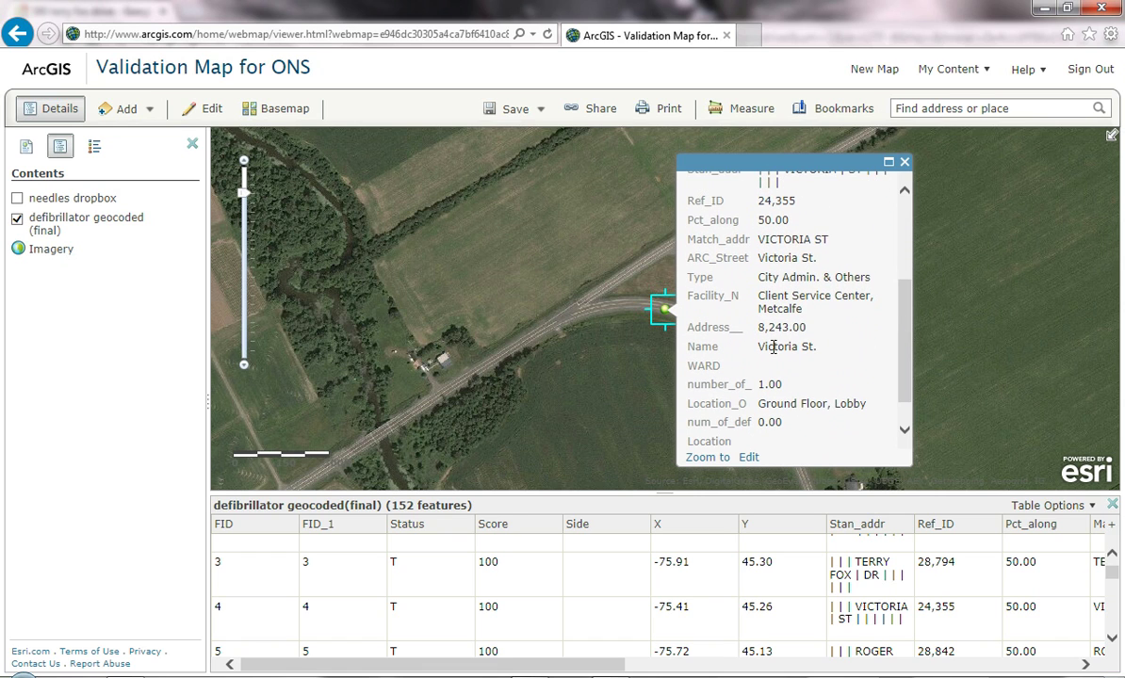
{"action": "left_click_drag", "start_coordinate": [759, 327], "coordinate": [808, 328]}
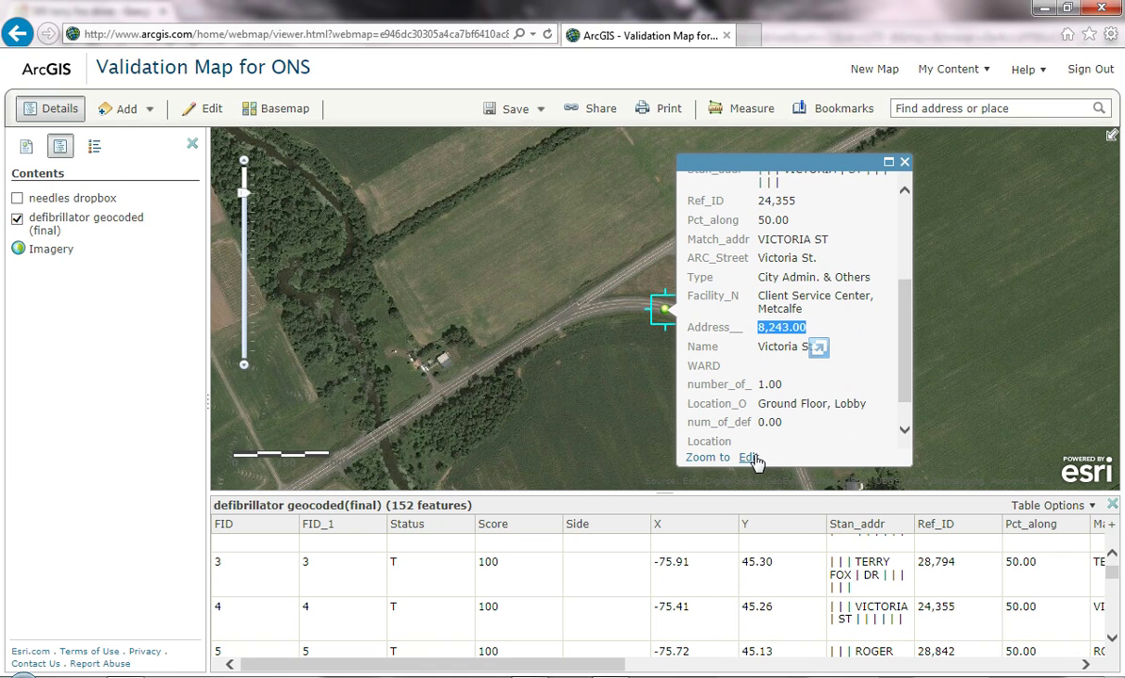
{"action": "left_click", "coordinate": [902, 165]}
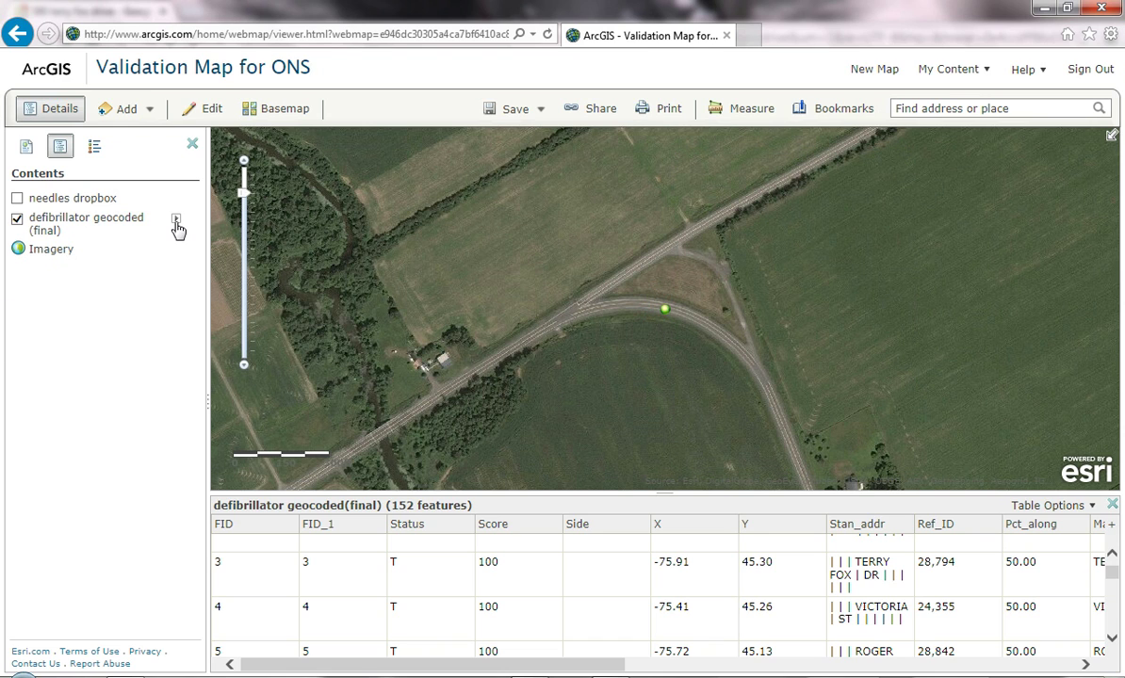
Step: Zoom to the full defibrillator geocoded (final) layer and look over the validated and unvalidated points
{"action": "left_click", "coordinate": [175, 219]}
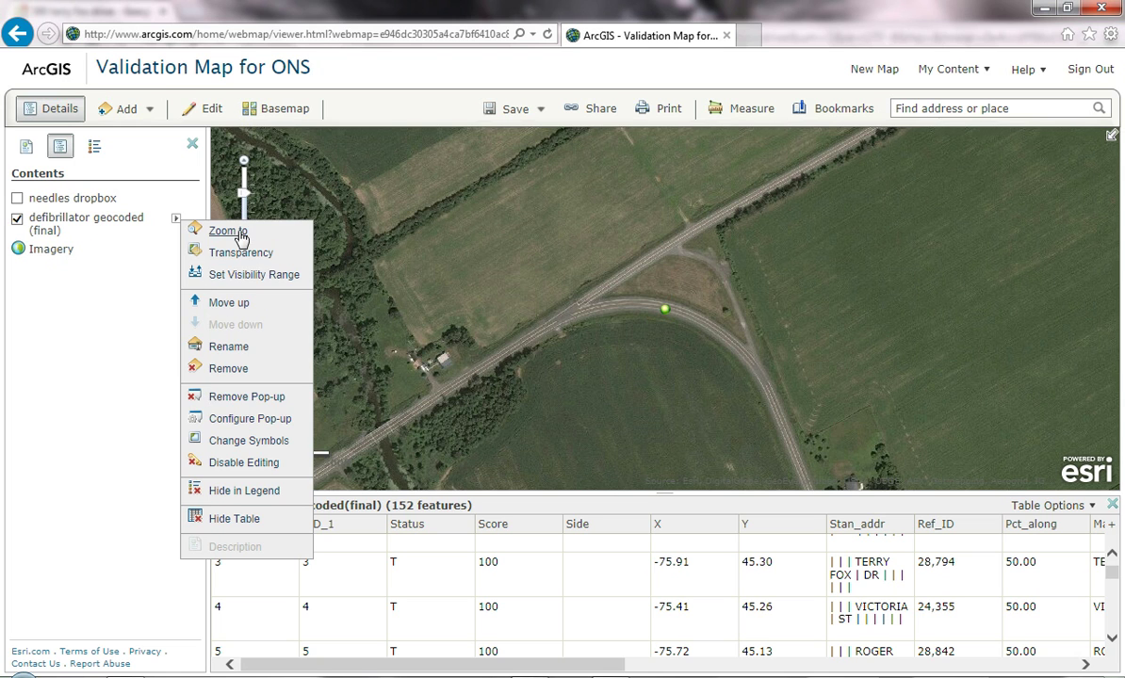
{"action": "left_click", "coordinate": [211, 234]}
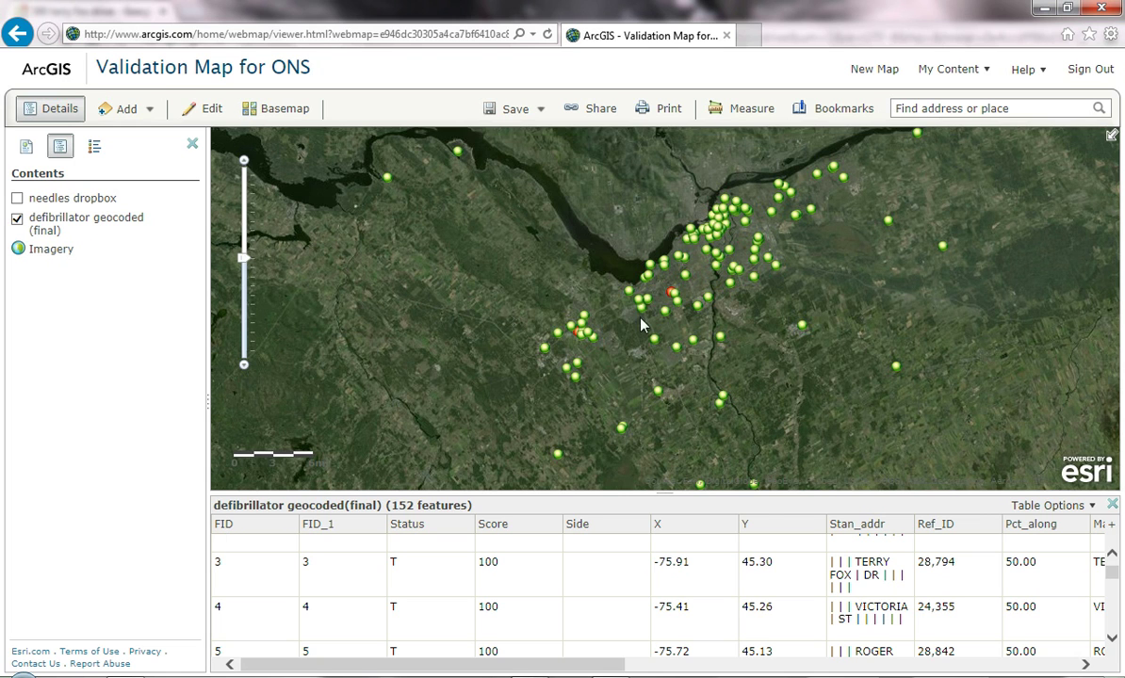
{"action": "scroll", "coordinate": [584, 328], "scroll_direction": "up", "scroll_amount": 2}
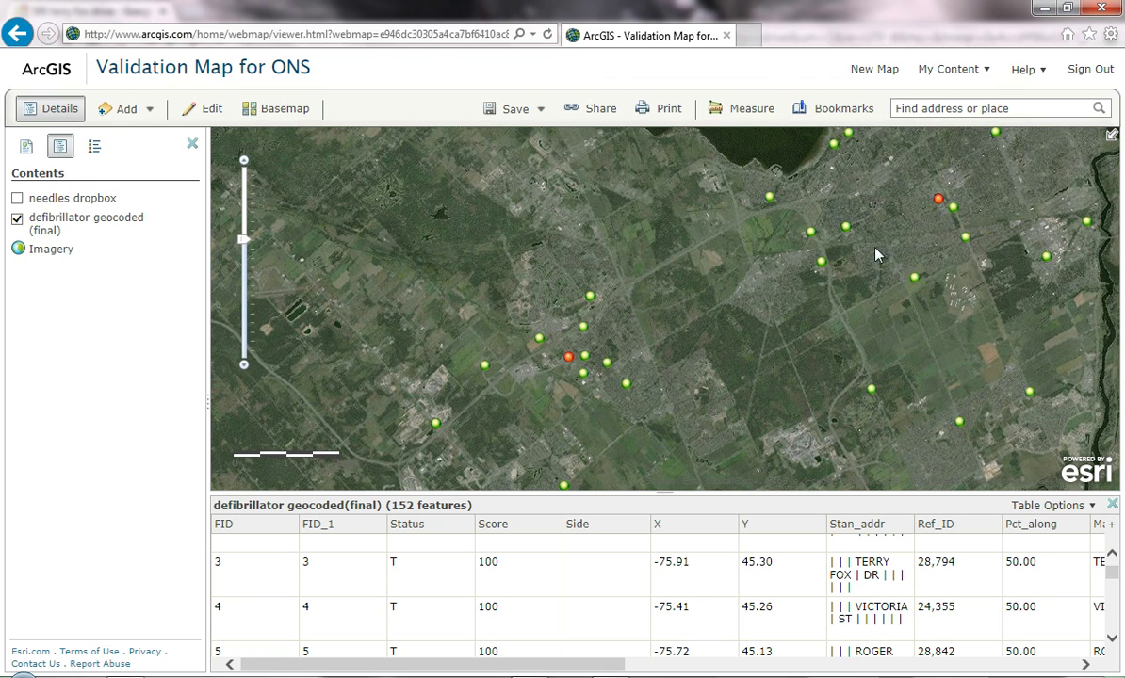
Step: Save the Validation Map for ONS and sign out of the account
{"action": "left_click", "coordinate": [518, 111]}
{"action": "left_click", "coordinate": [493, 133]}
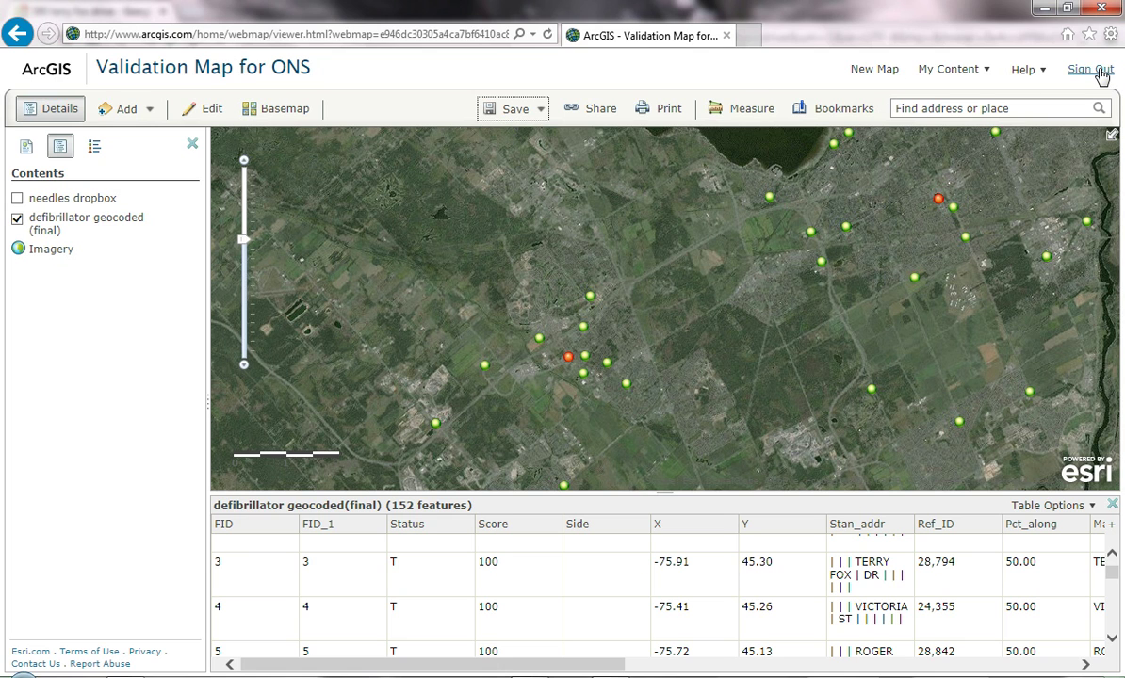
{"action": "left_click", "coordinate": [1090, 69]}
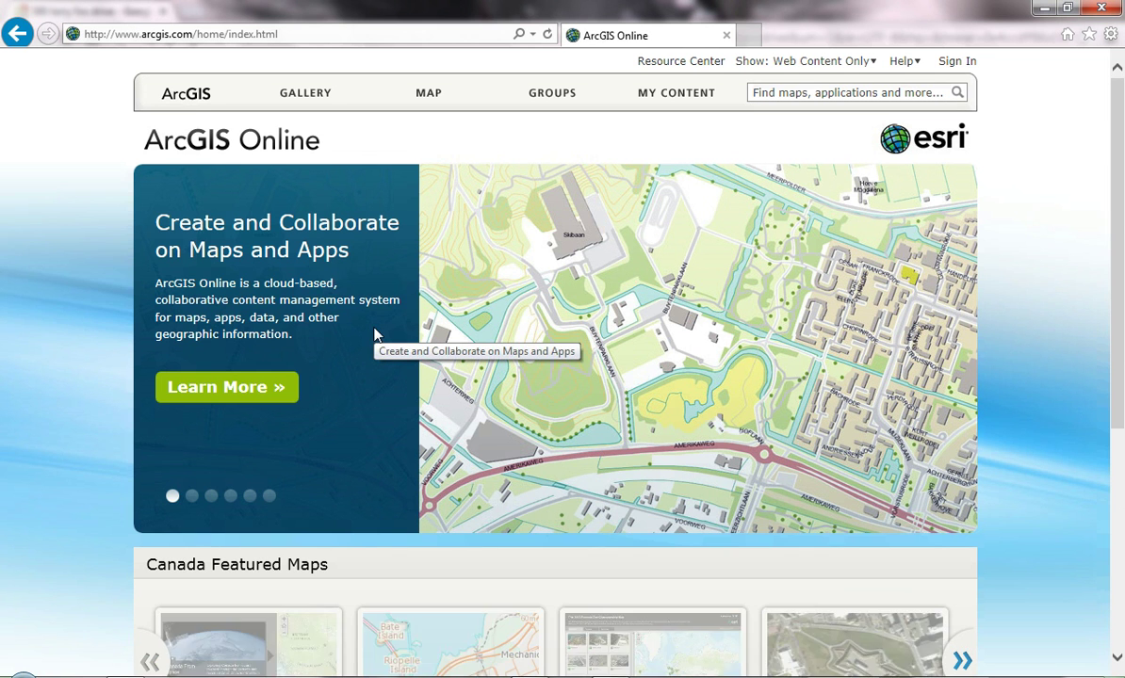